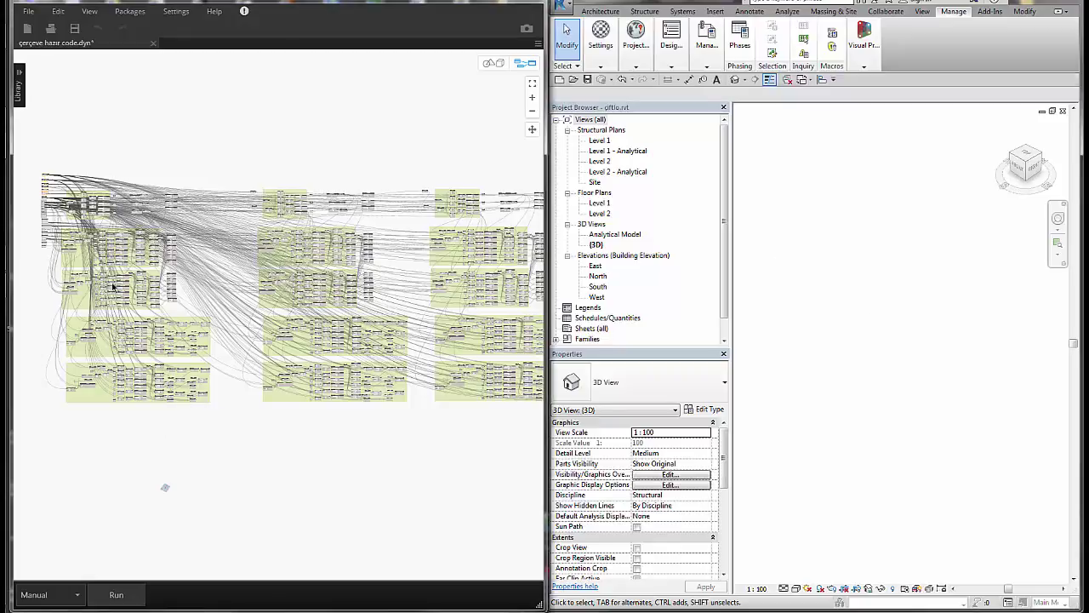
Step: Expand Families > Structural Columns to show the IPE column sizes IPE270 and IPE300
middle_drag(115, 290, 151, 300)
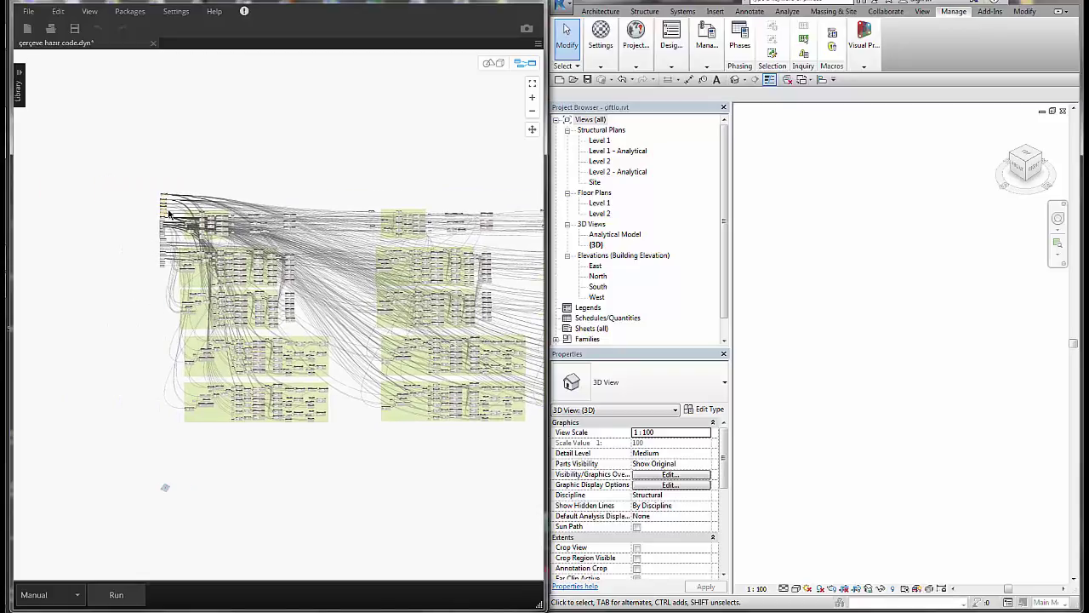
scroll(166, 214, up, 1)
scroll(163, 213, up, 1)
scroll(161, 212, up, 1)
scroll(157, 210, up, 1)
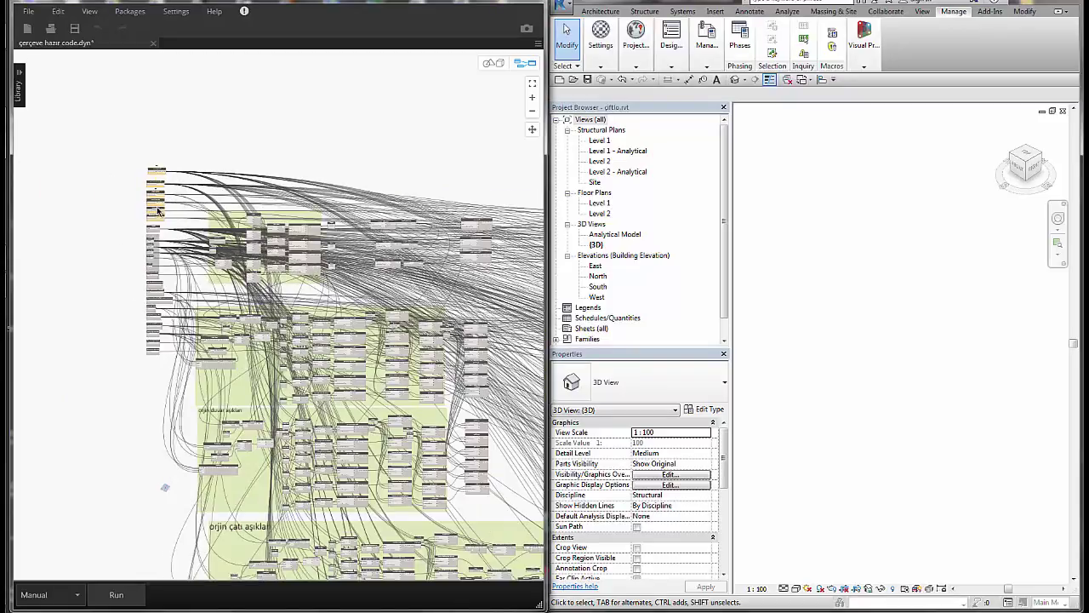
scroll(158, 210, up, 1)
scroll(158, 211, up, 1)
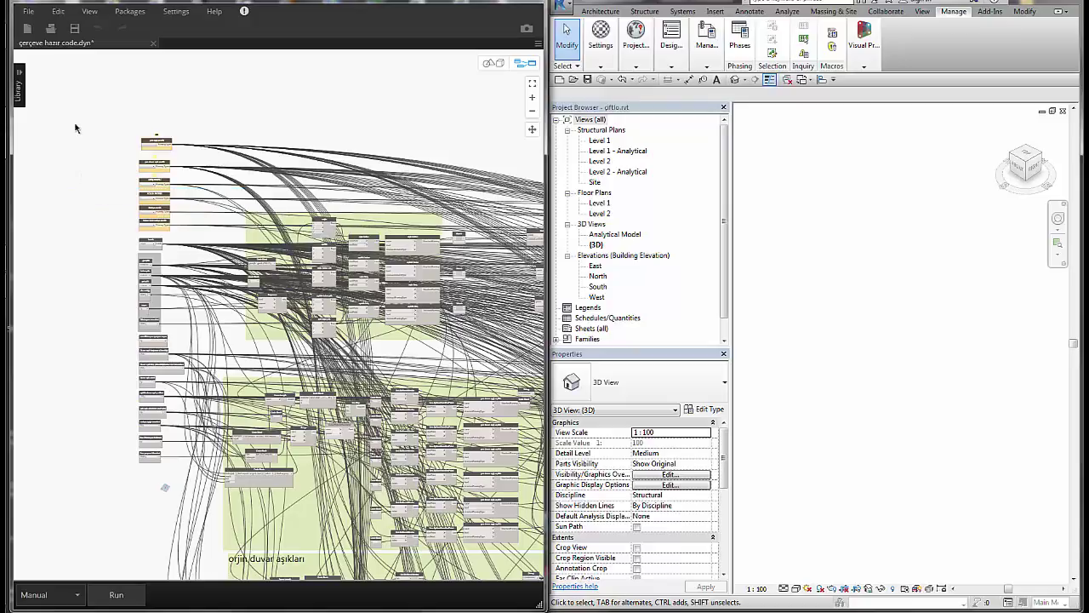
scroll(95, 120, up, 2)
scroll(96, 137, up, 1)
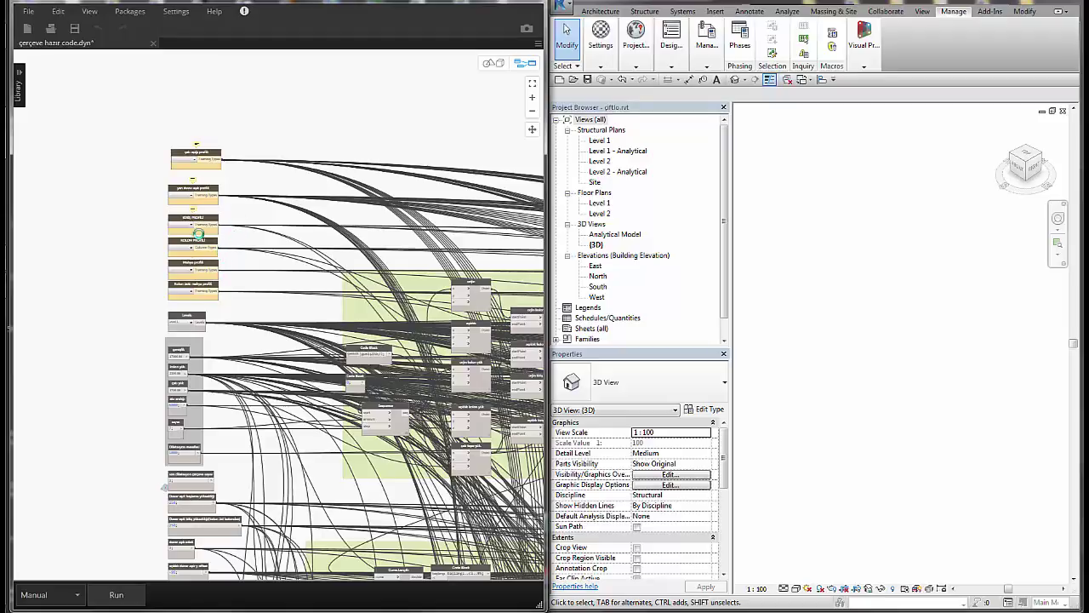
scroll(155, 249, up, 2)
scroll(154, 250, up, 1)
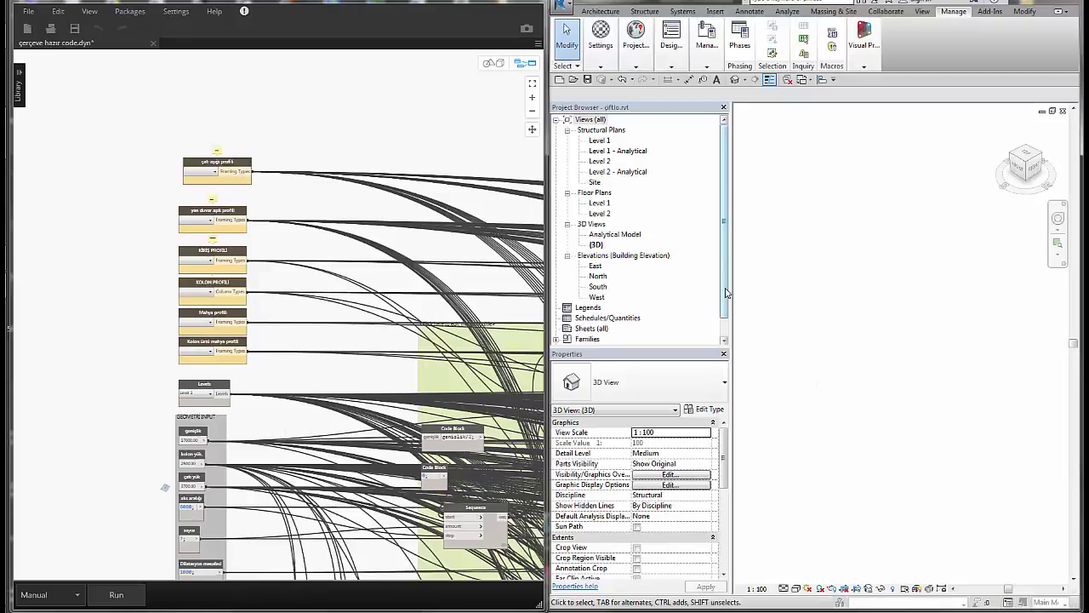
drag(725, 293, 726, 303)
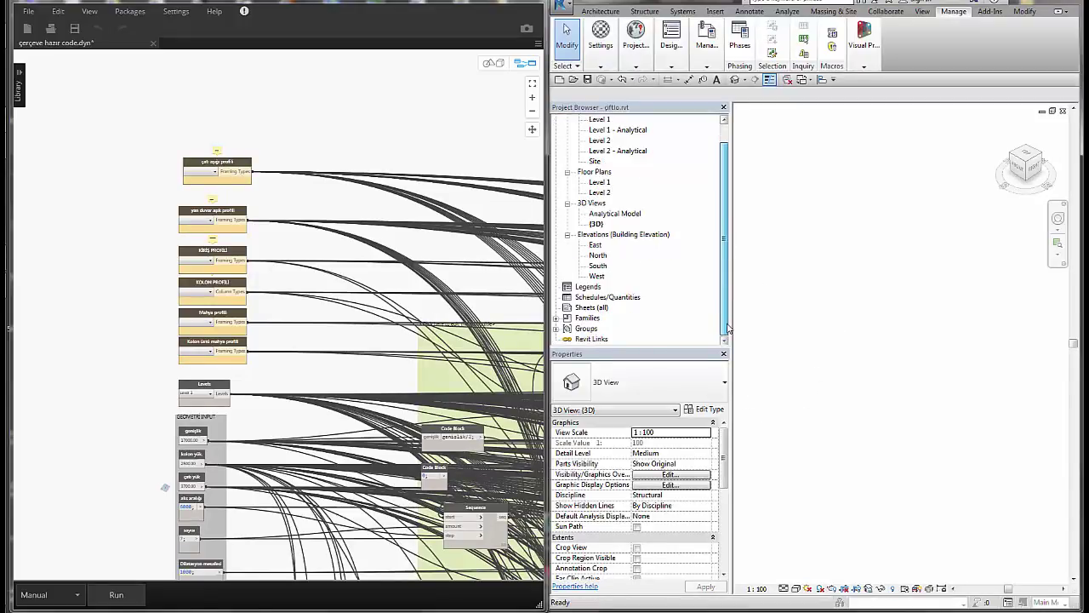
click(555, 318)
drag(729, 236, 731, 300)
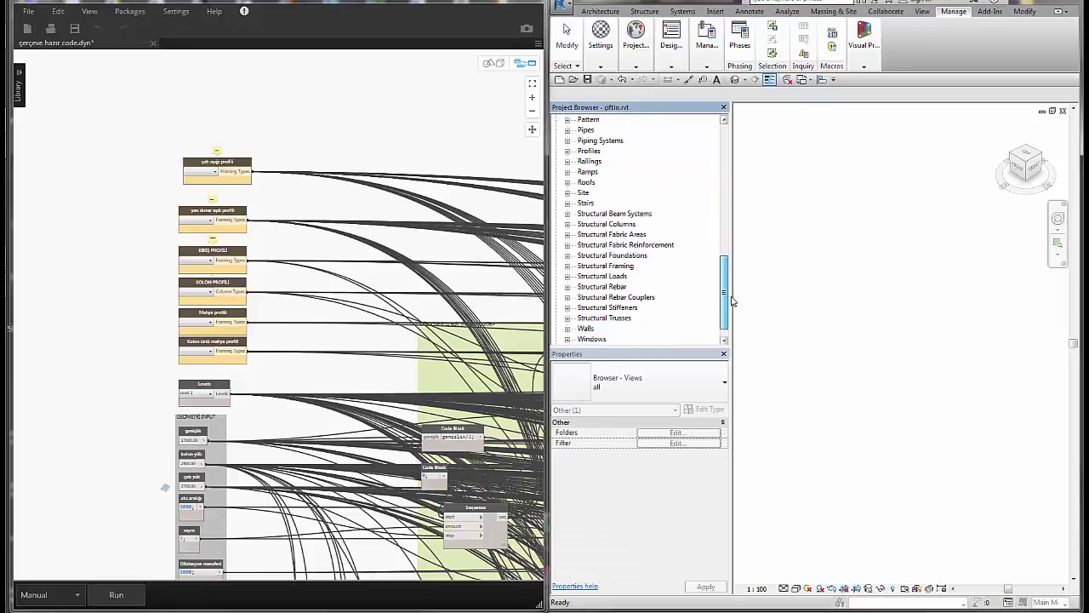
click(567, 224)
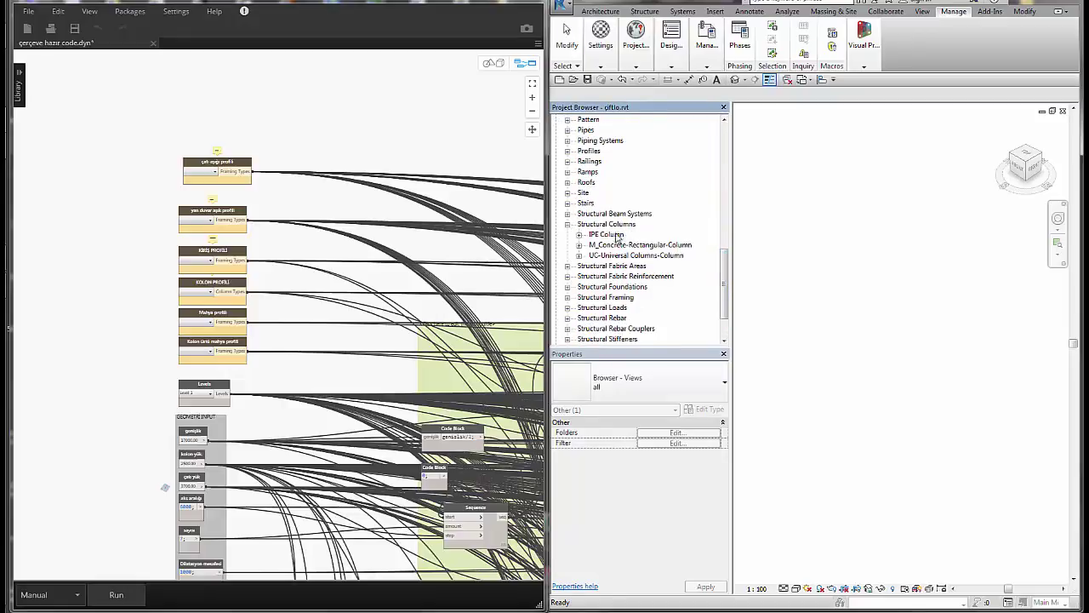
click(579, 235)
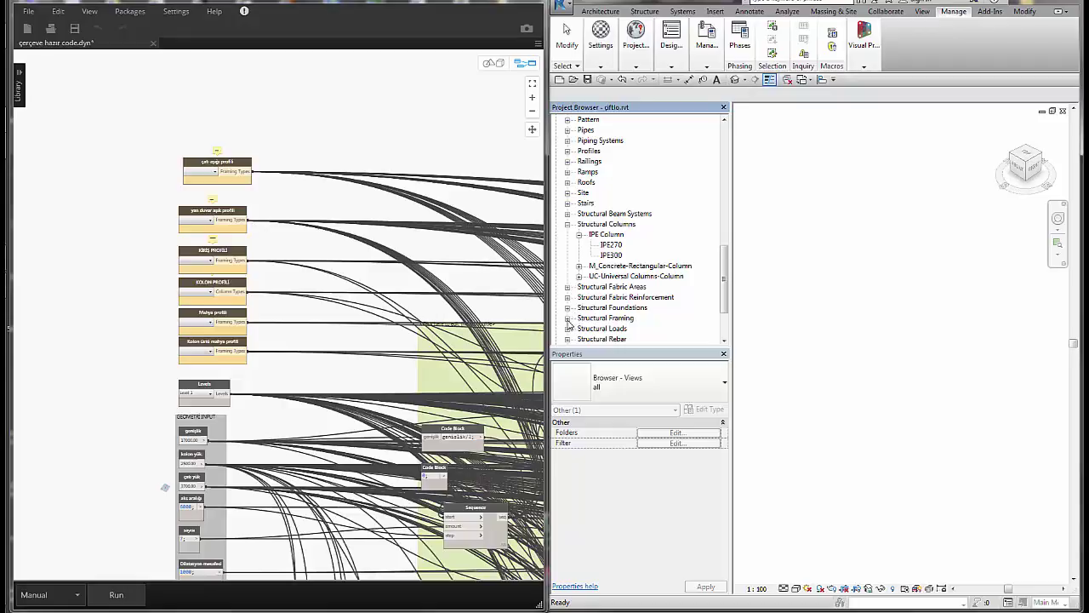
Step: Expand Structural Framing to list IPE220–IPE270, concrete rectangular, HSS, RHS and SHS sizes
click(567, 319)
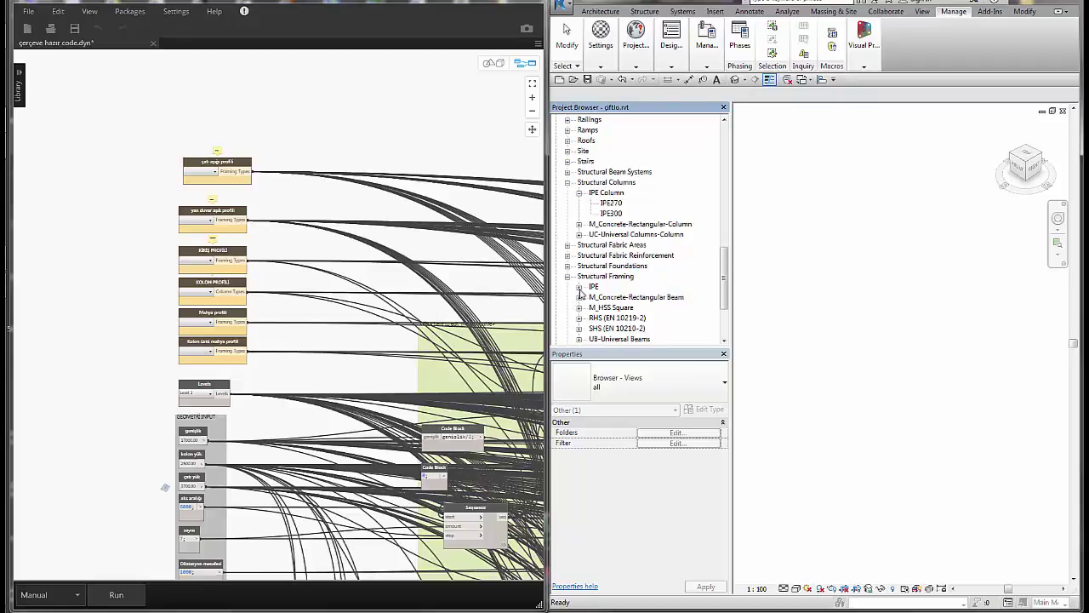
click(579, 287)
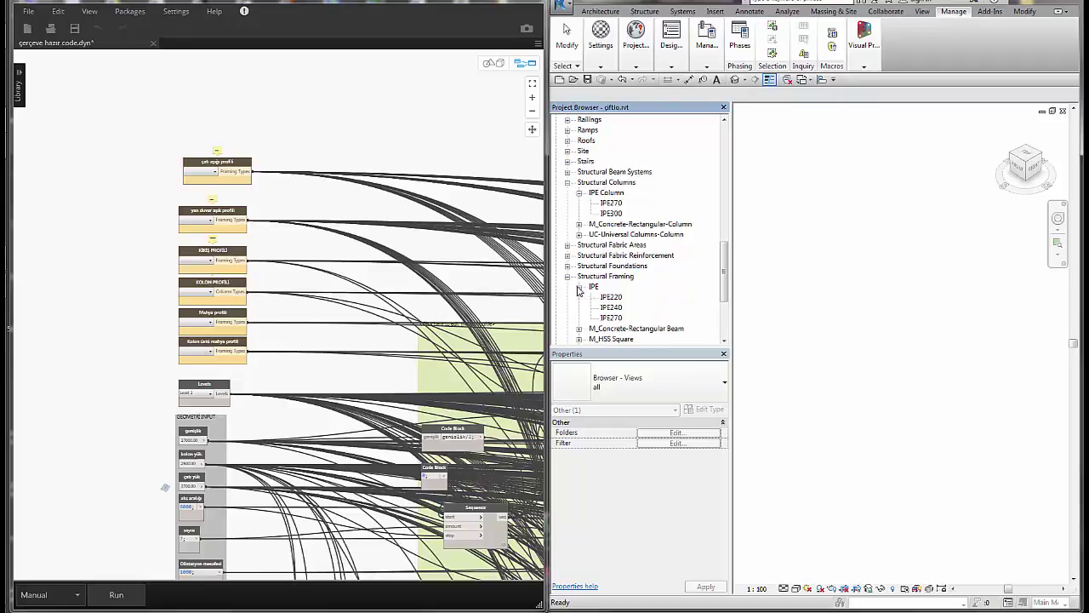
click(580, 340)
click(579, 307)
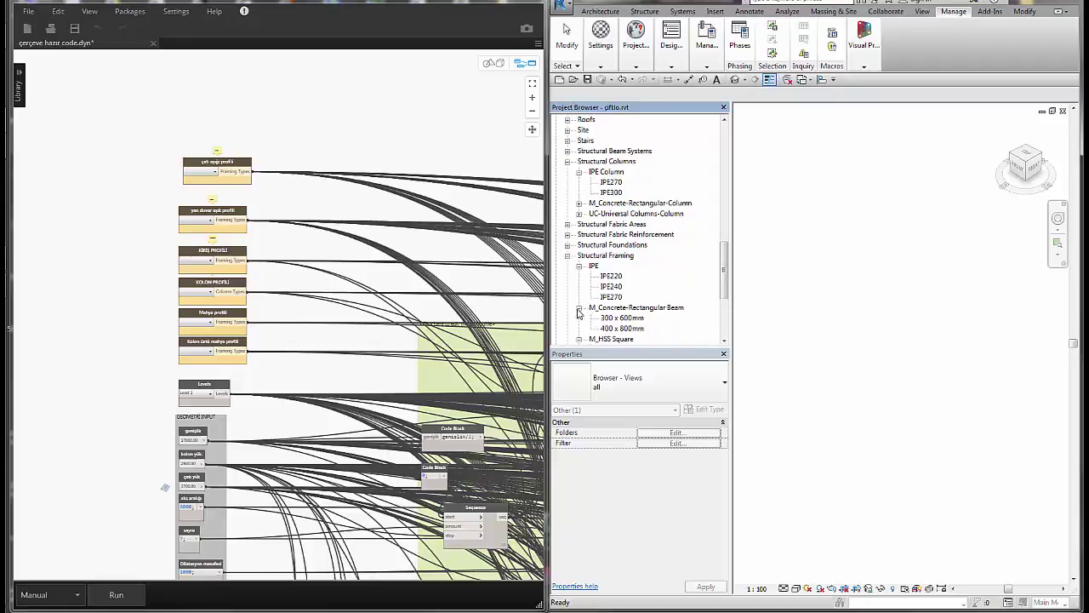
scroll(716, 294, down, 5)
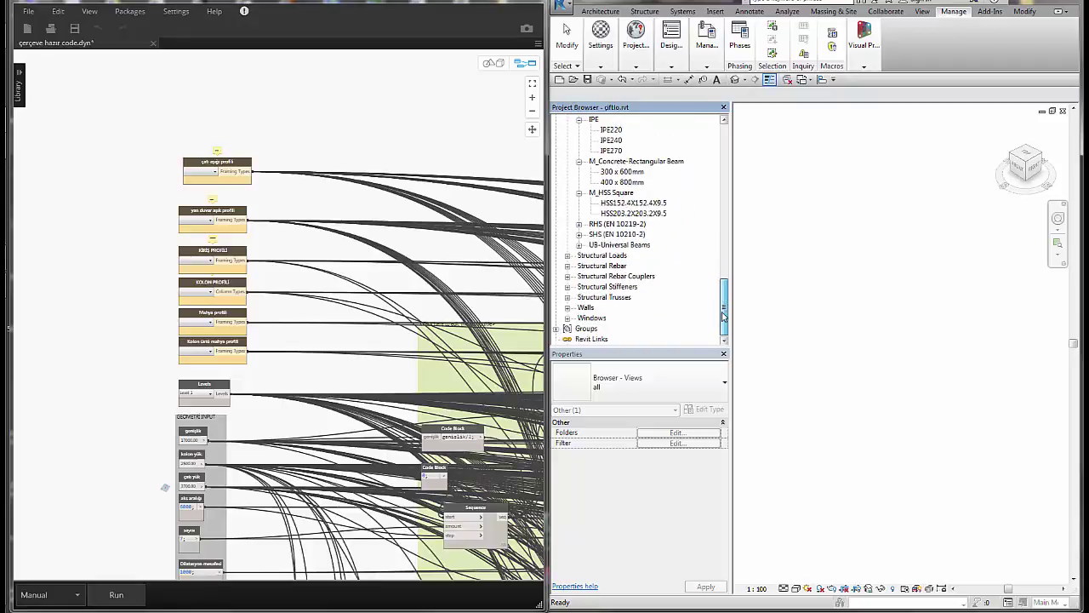
click(578, 223)
click(579, 255)
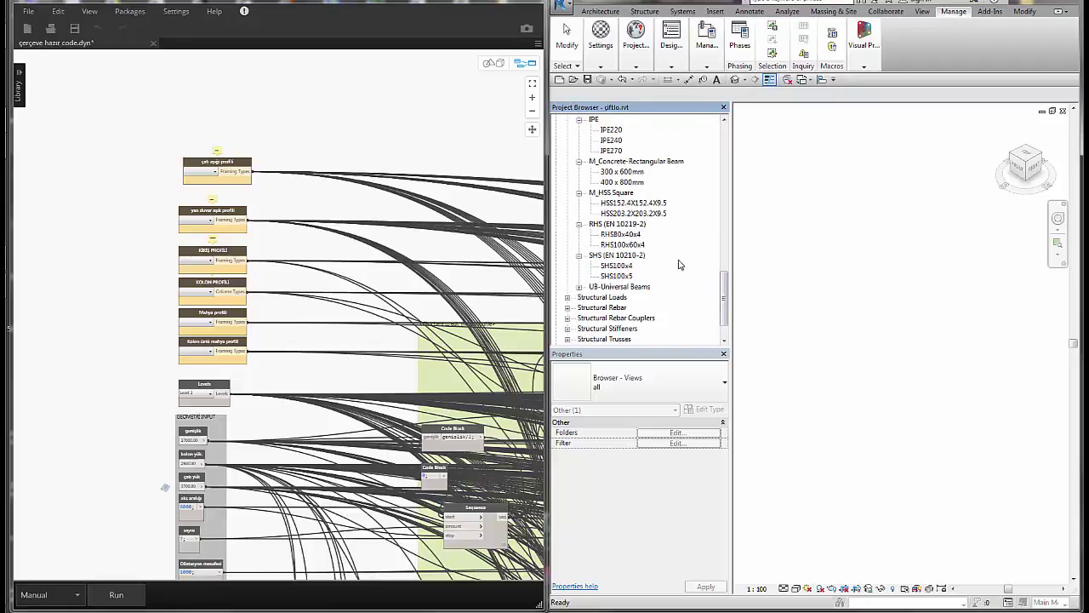
middle_drag(109, 191, 157, 209)
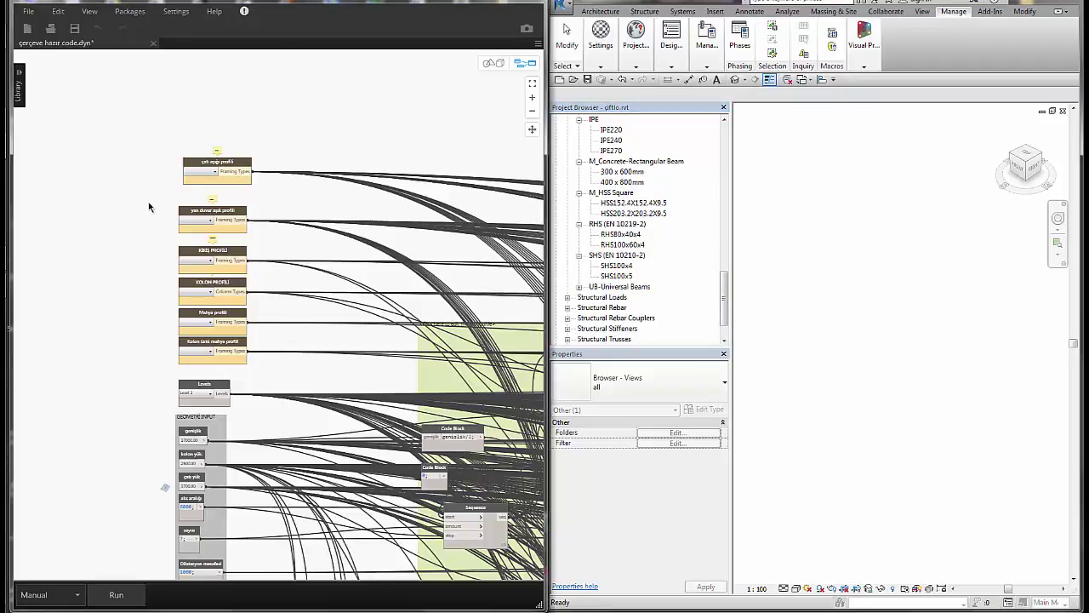
Step: Set roof purlins to RHS100x60x4, side-wall purlins to RHS80x40x4 and beams to IPE240
scroll(220, 186, up, 2)
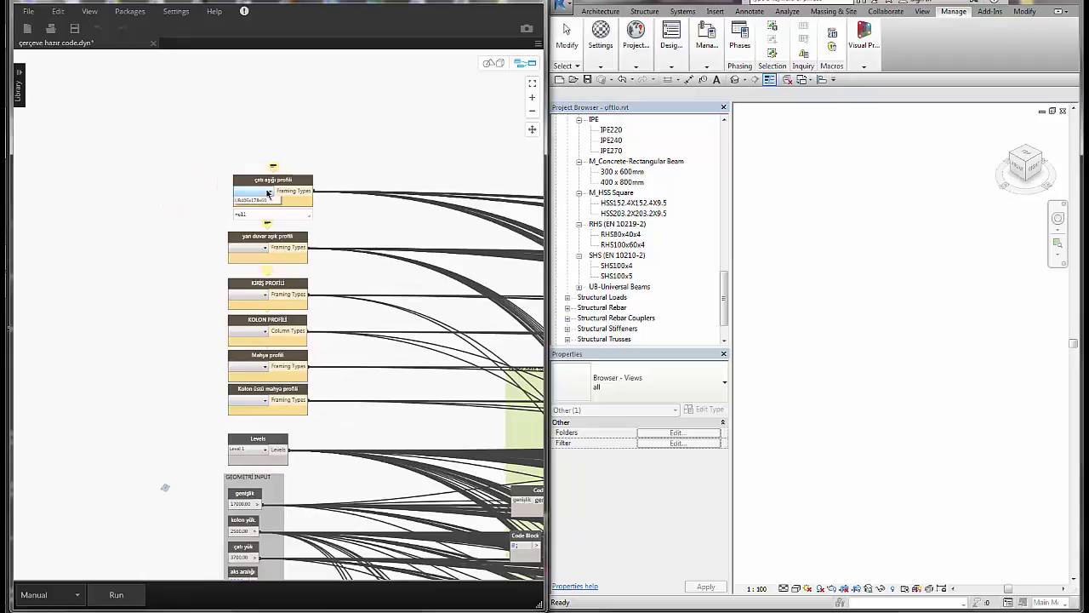
click(268, 192)
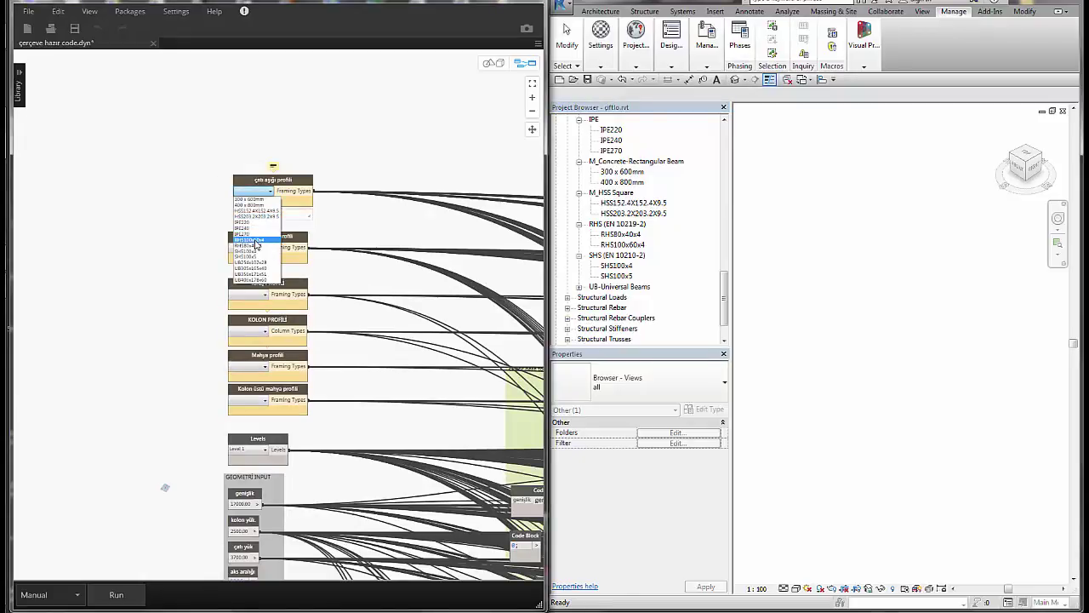
click(255, 241)
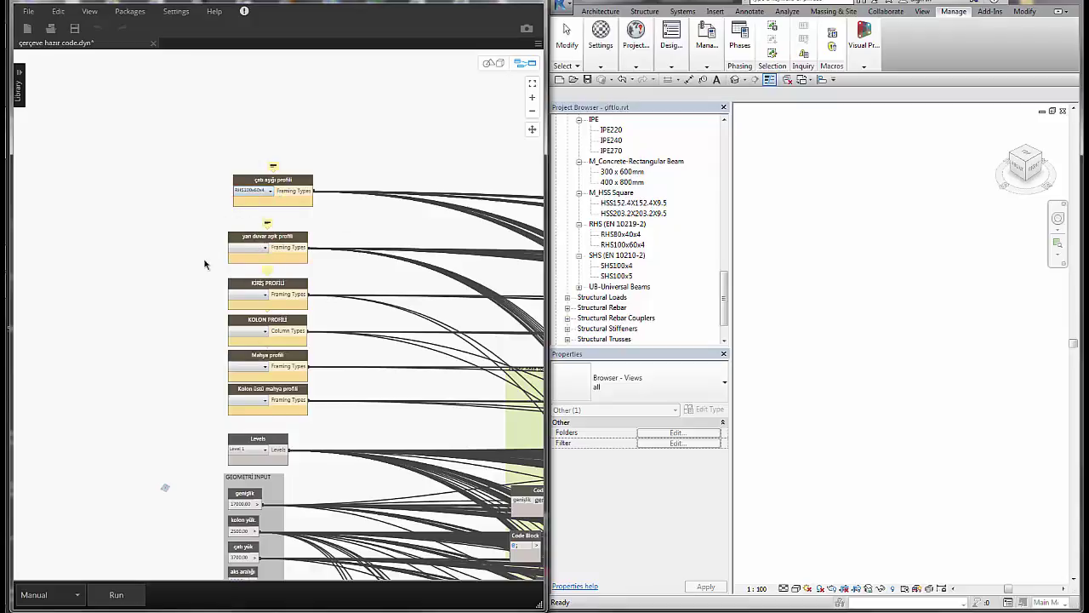
click(257, 249)
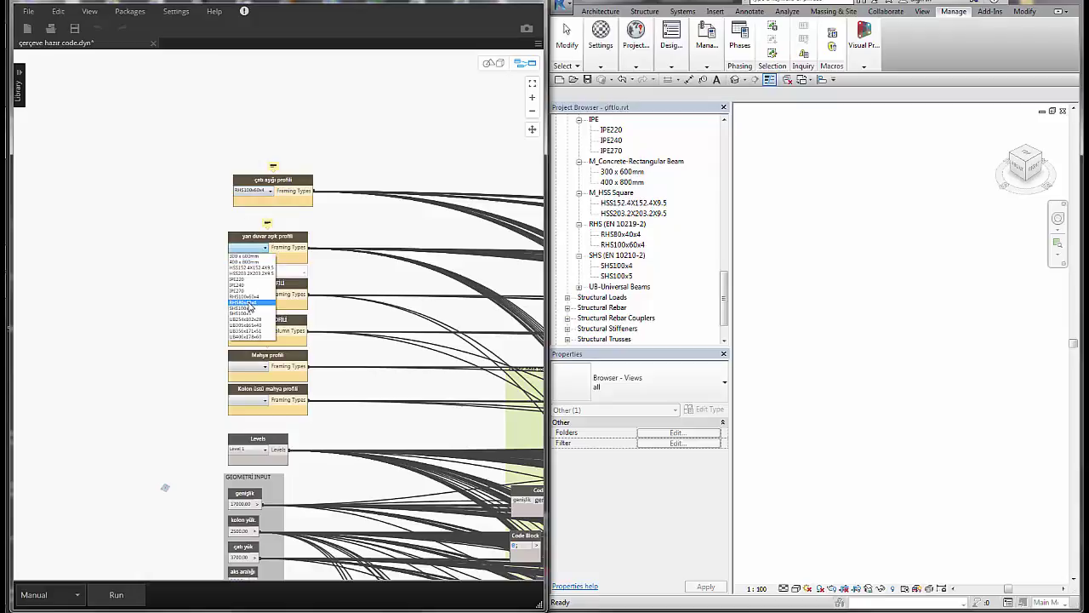
click(248, 303)
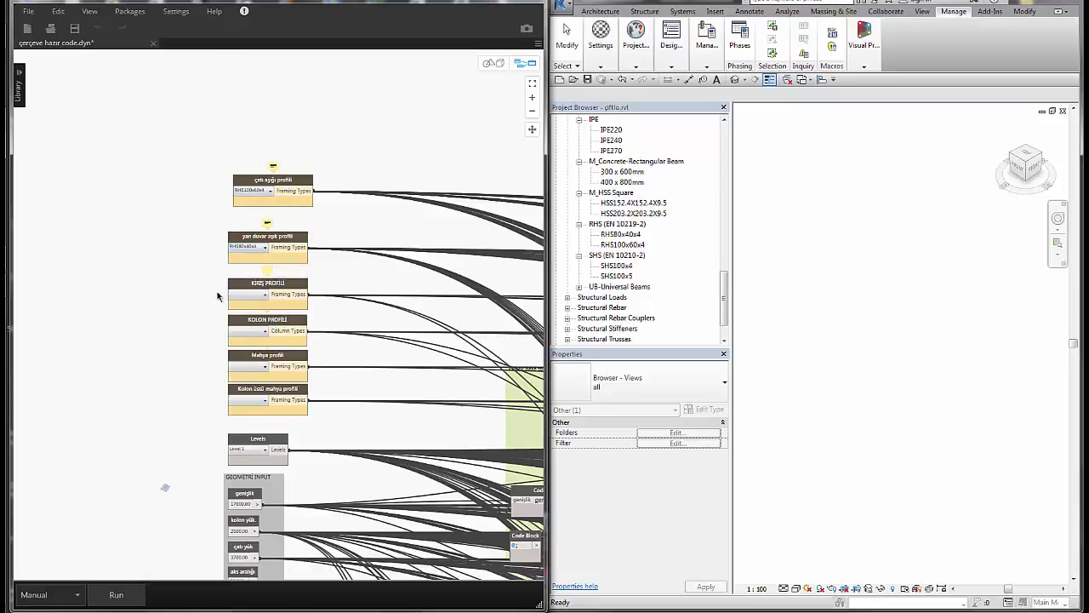
click(262, 295)
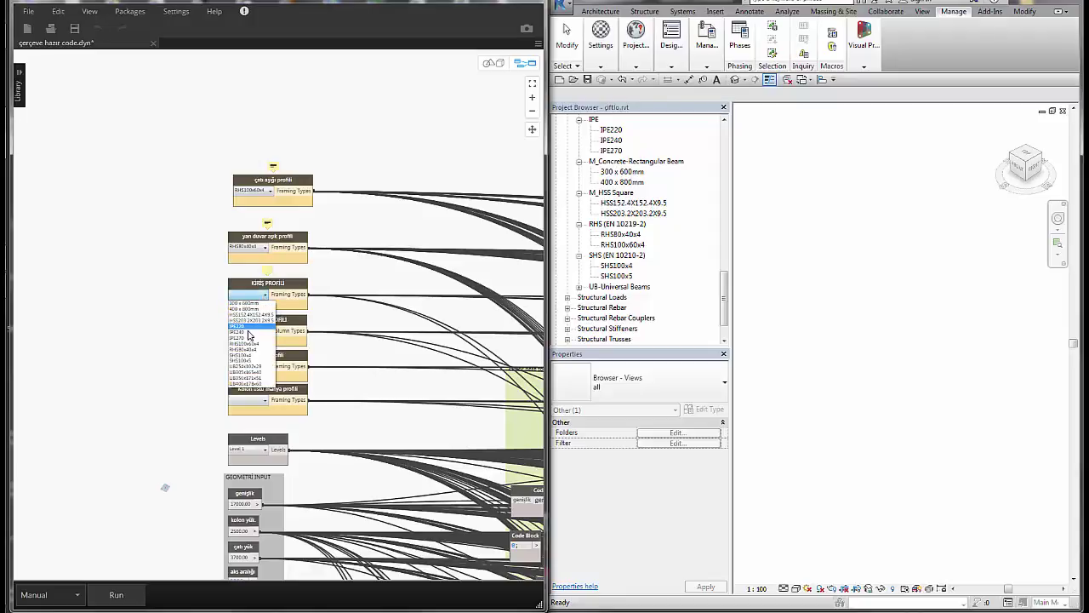
click(250, 332)
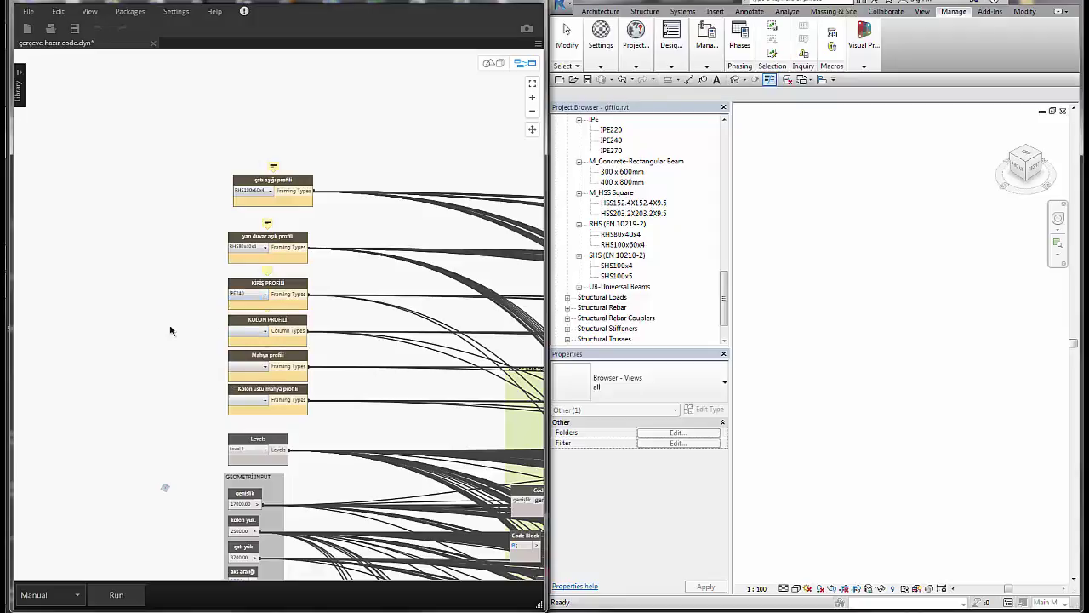
Step: Set columns to IPE300, the ridge to SHS100x5 and the column-top ridge to SHS100x4
scroll(195, 333, up, 1)
scroll(195, 333, up, 1)
scroll(195, 333, up, 2)
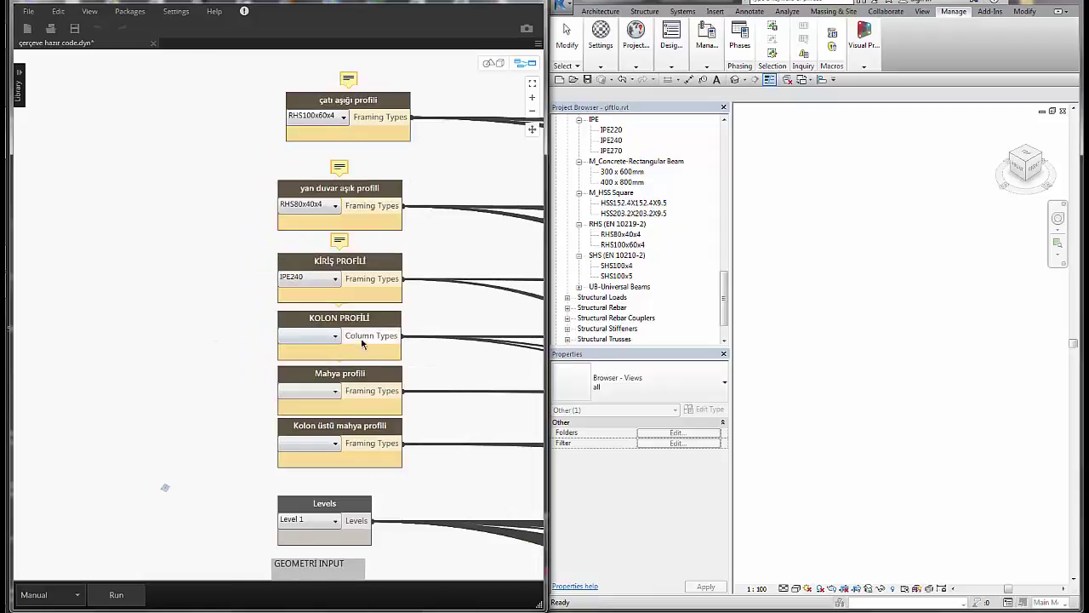
click(331, 336)
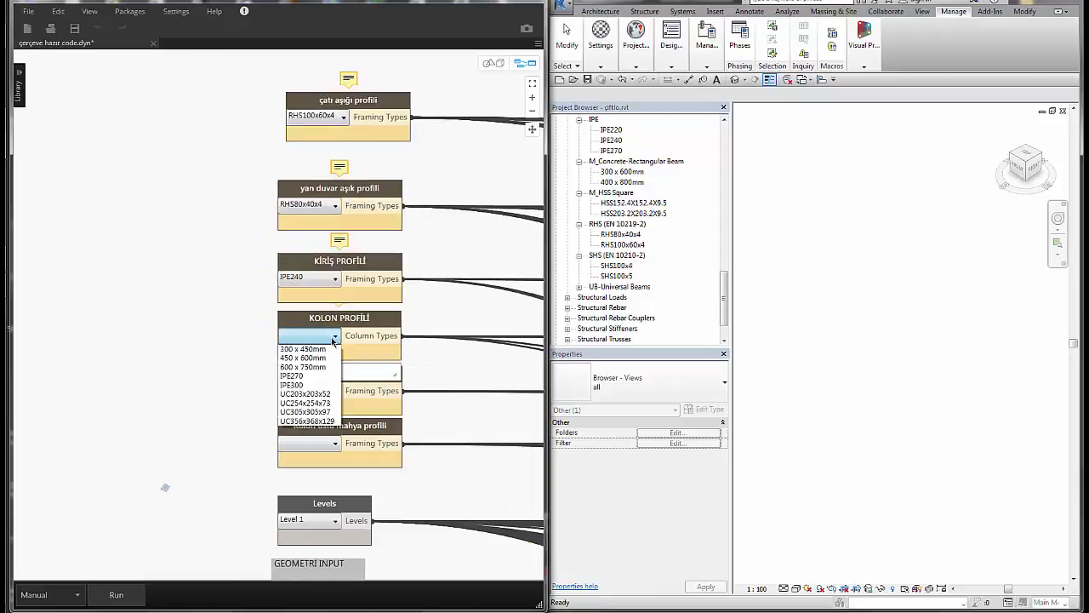
click(319, 385)
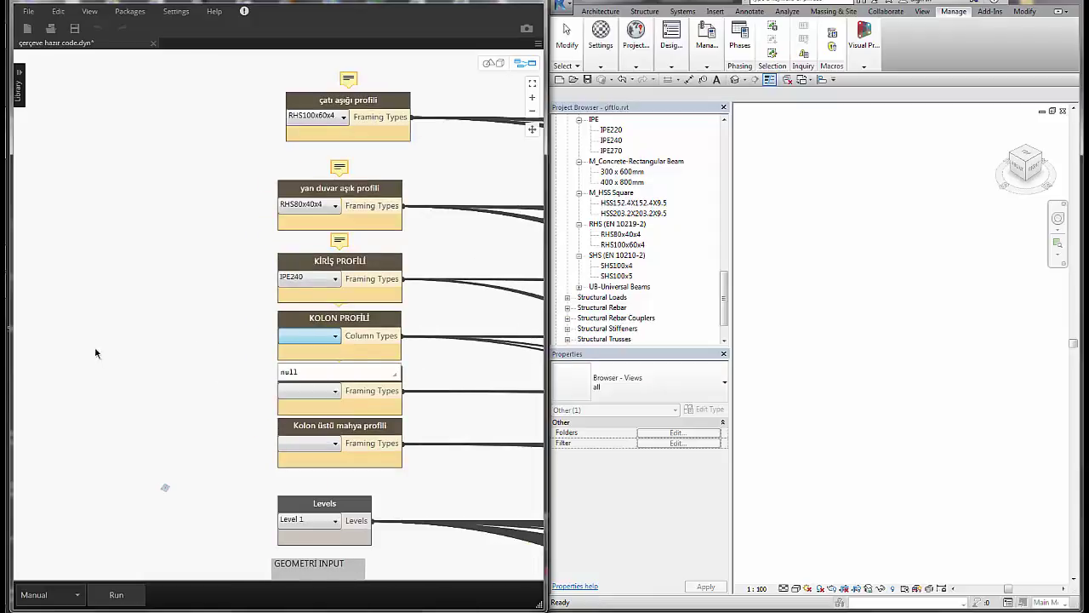
click(309, 394)
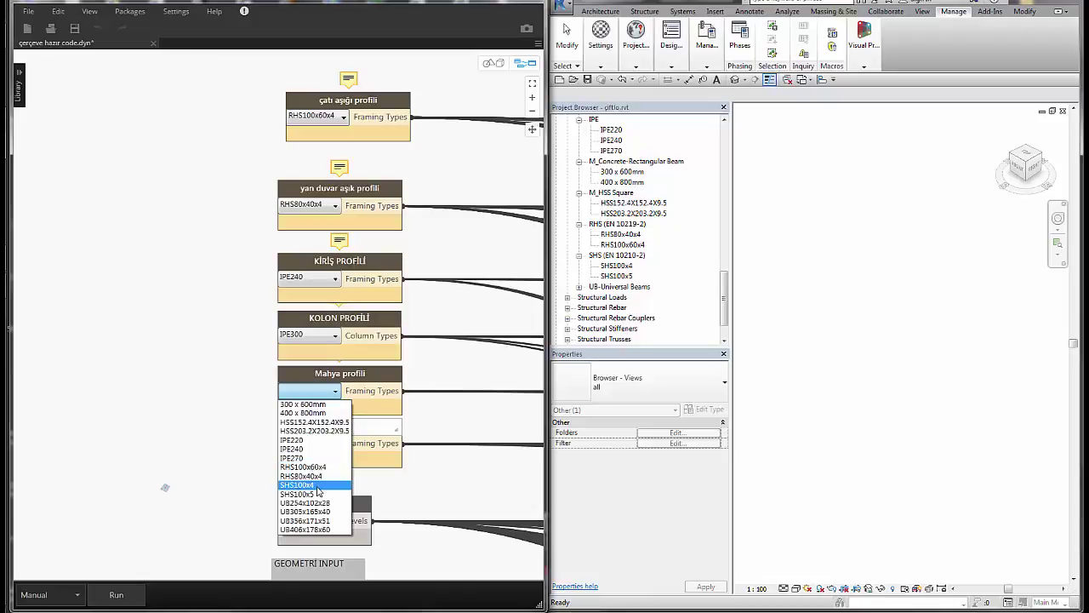
click(320, 494)
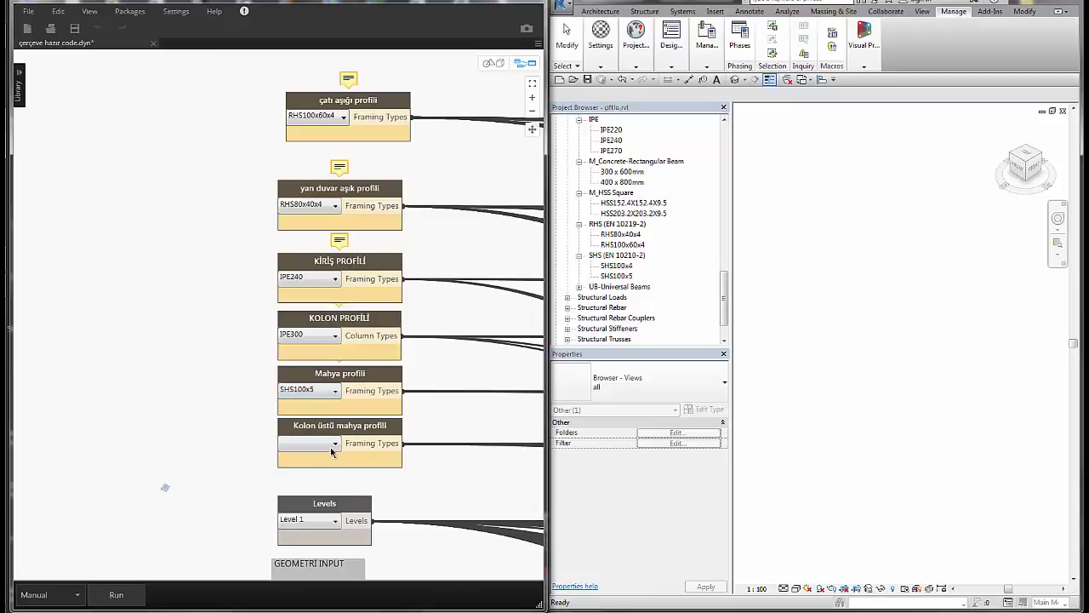
click(329, 451)
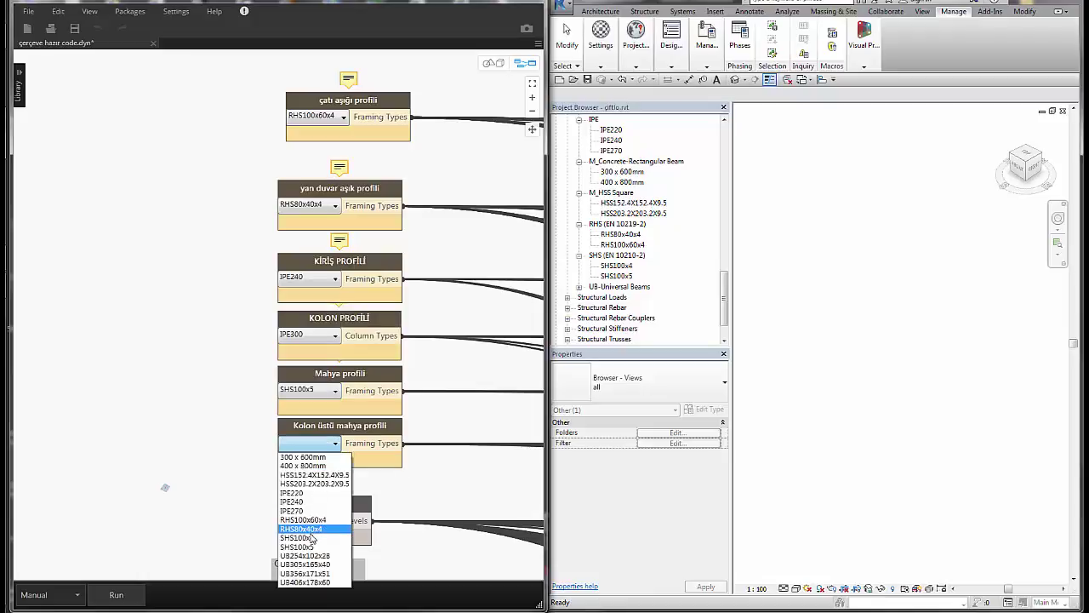
click(313, 539)
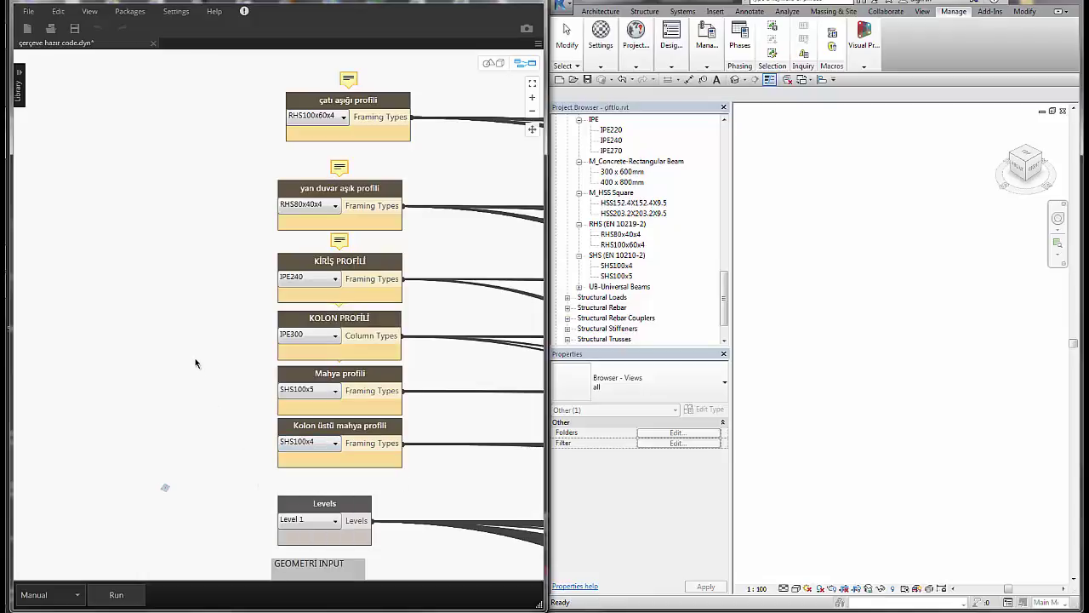
scroll(164, 370, down, 1)
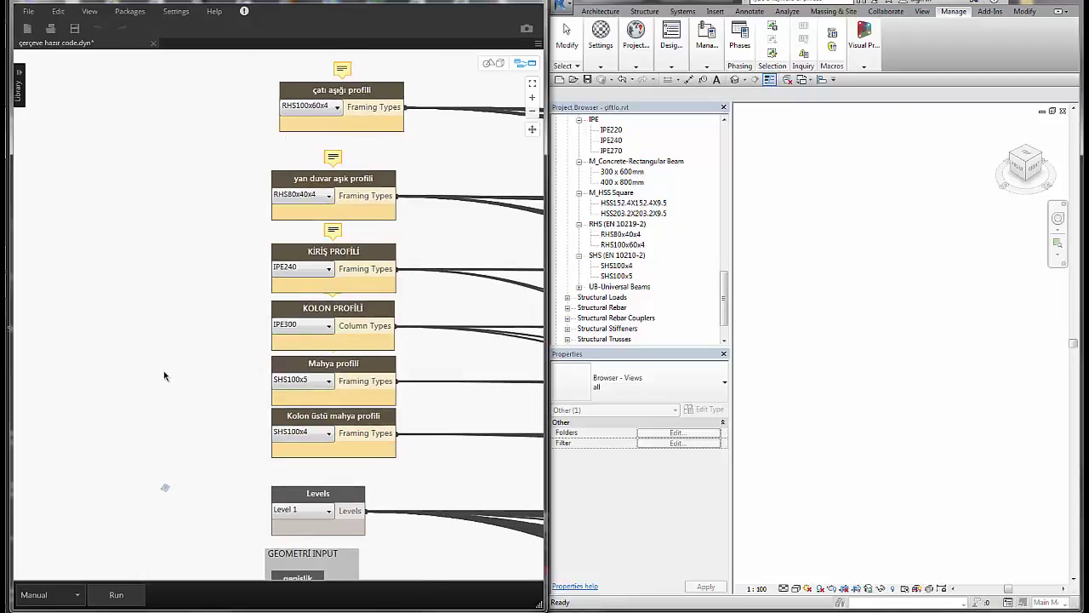
scroll(160, 370, down, 1)
scroll(160, 369, down, 1)
scroll(160, 369, down, 1)
scroll(159, 374, down, 1)
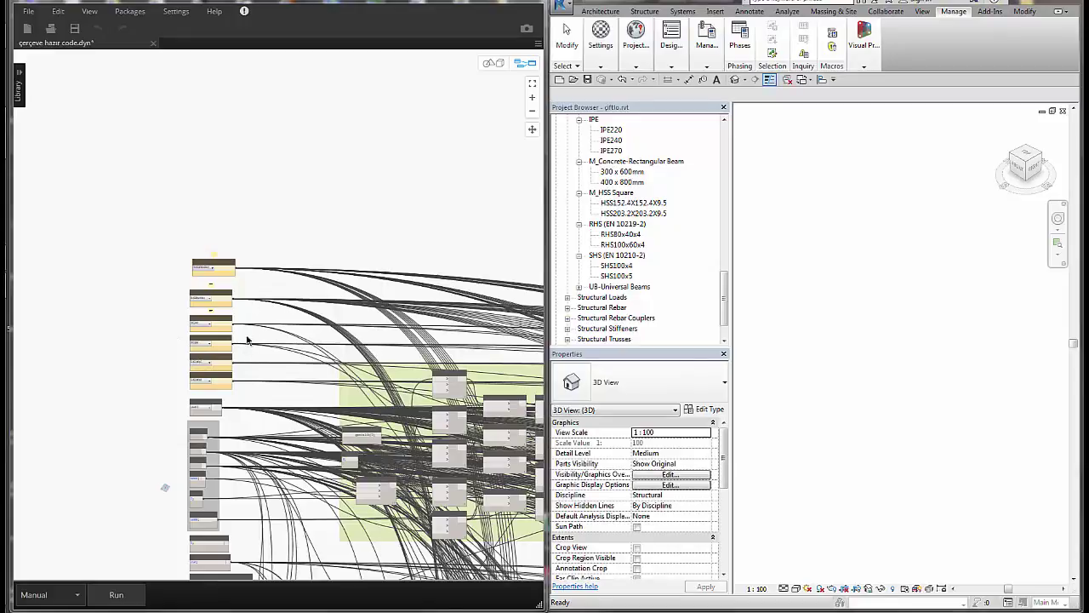
Step: Attempt a graph run, browse Revit's Manage dropdowns, and narrow Dynamo to expose the desktop
click(125, 600)
click(708, 66)
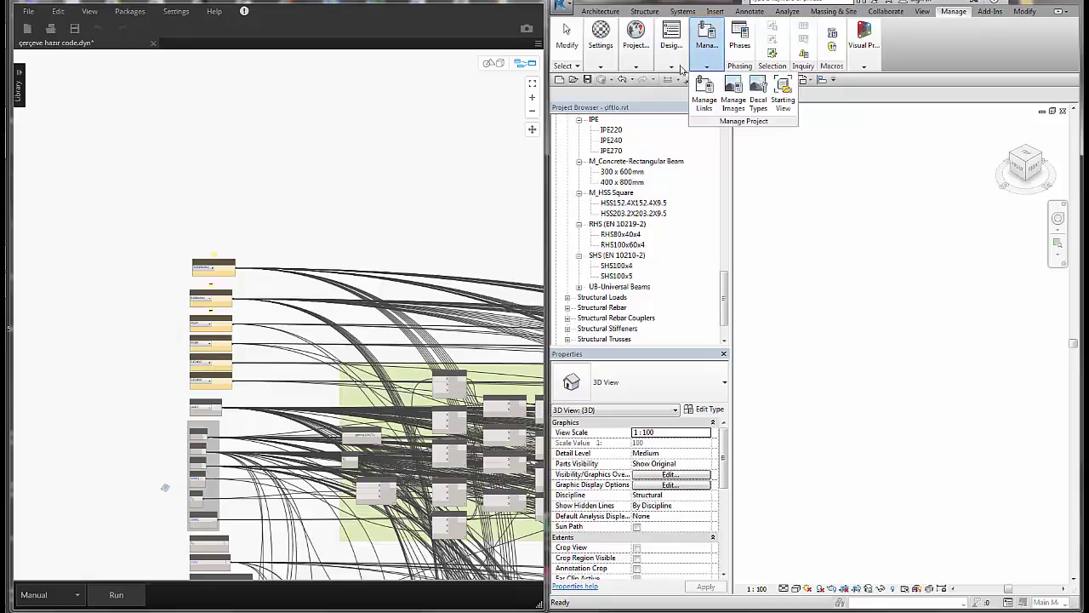
click(671, 67)
click(669, 67)
click(636, 66)
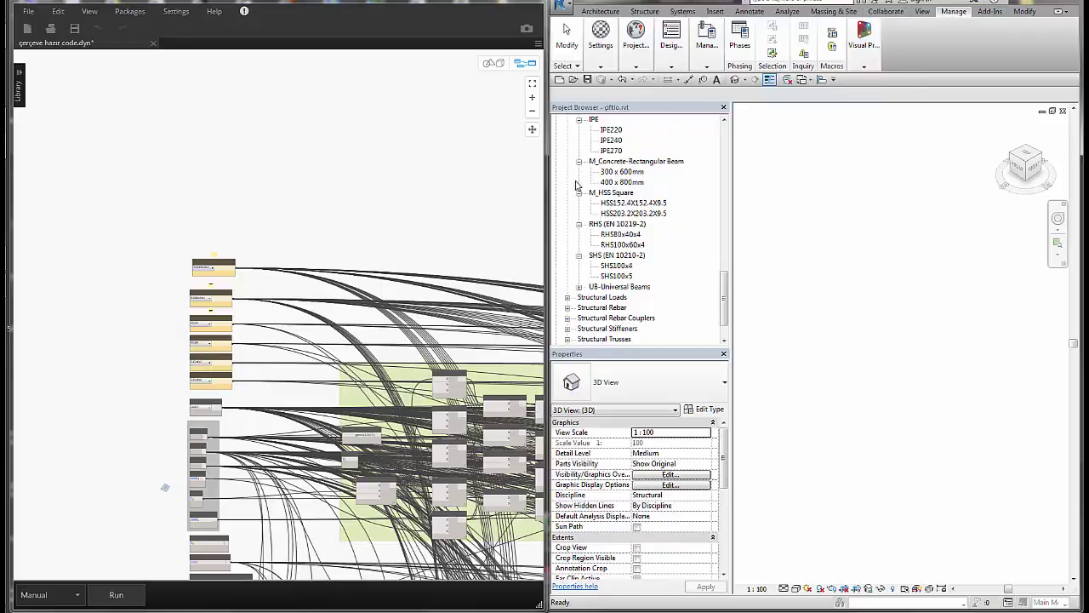
drag(543, 184, 290, 191)
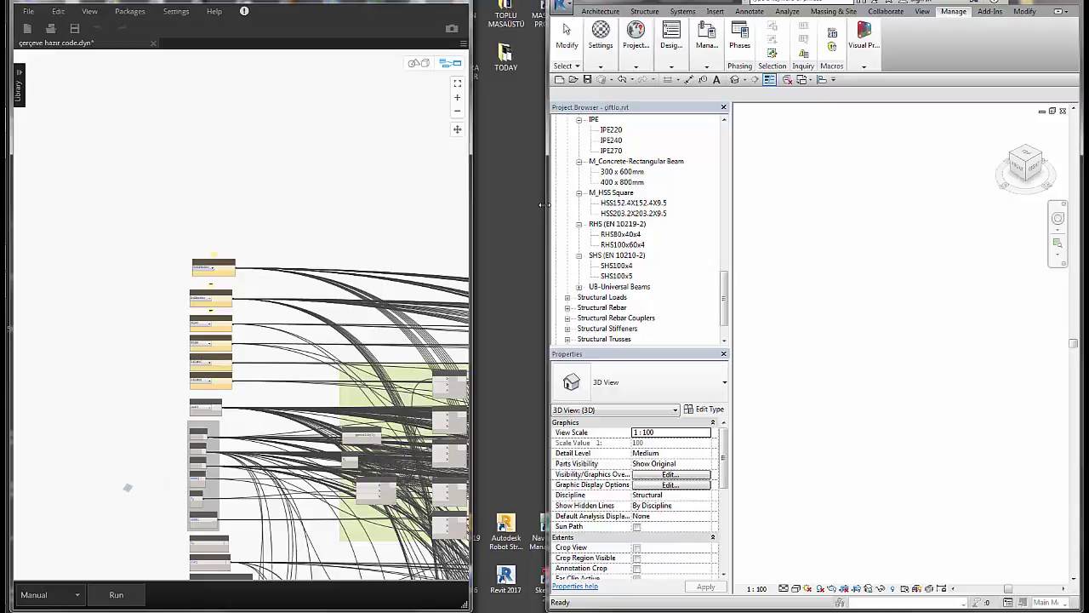
Step: Widen Revit over Dynamo and review Project Units (length in millimetres) without changing anything
drag(545, 204, 298, 203)
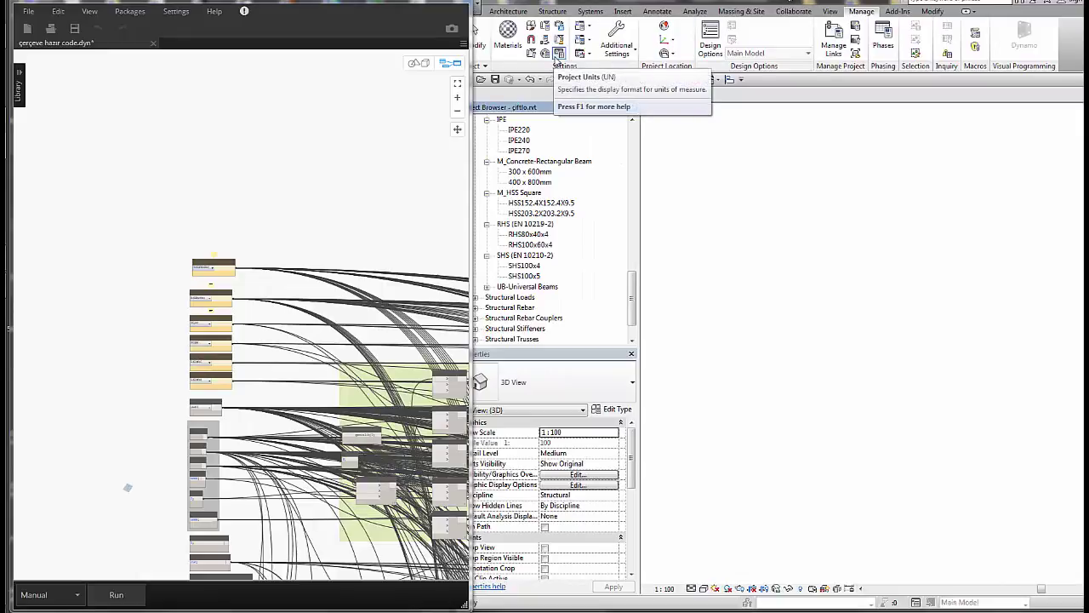
click(558, 57)
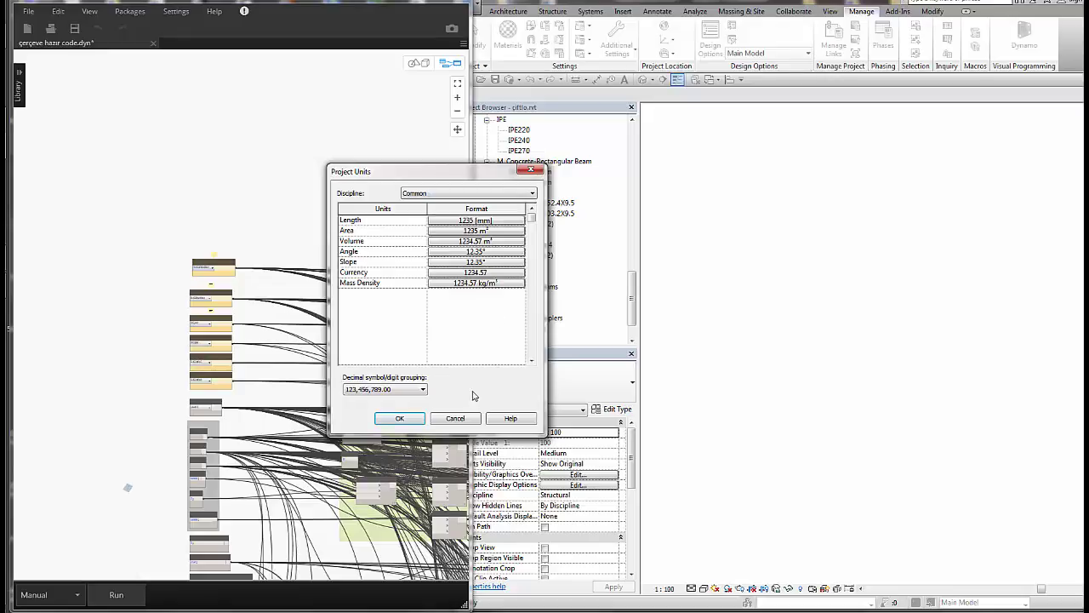
click(454, 420)
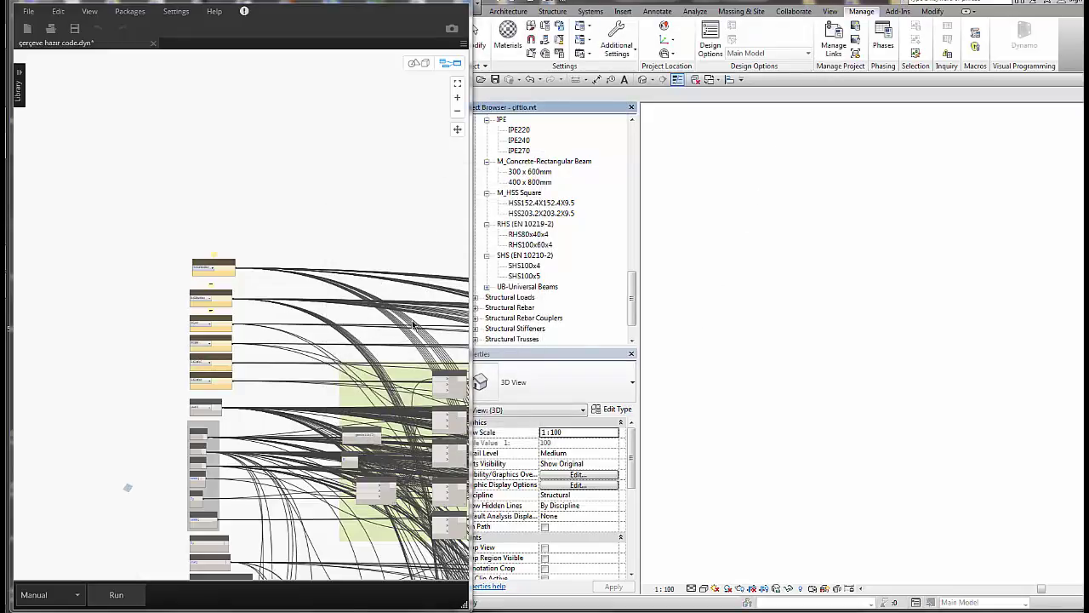
Step: Run the frame-generation graph manually from Dynamo's Run button
click(119, 596)
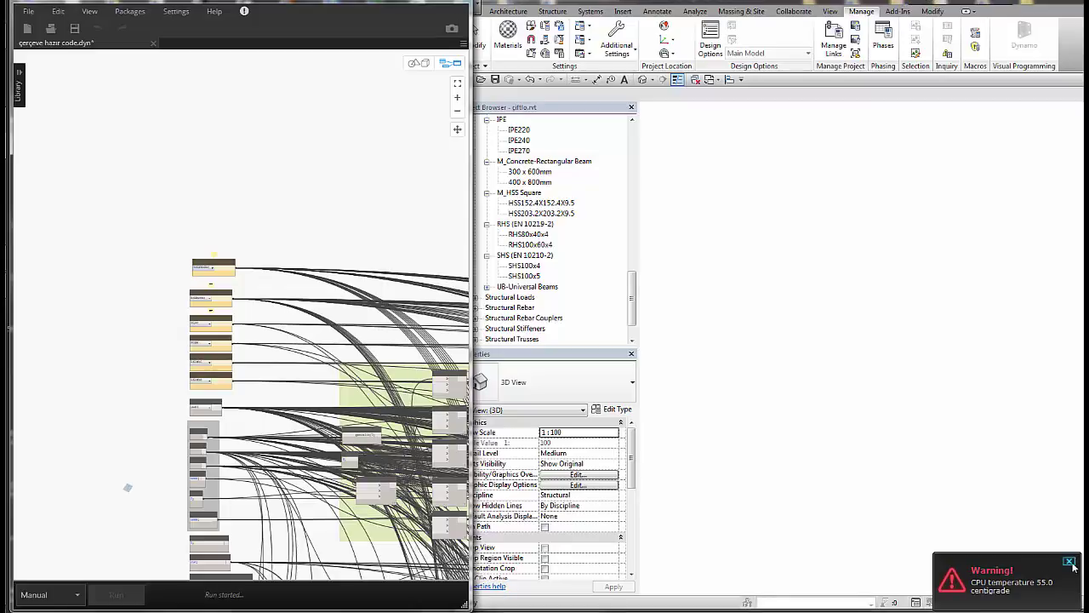
Step: Dismiss the CPU temperature warning and let the run finish building the arched portal frame
click(1068, 562)
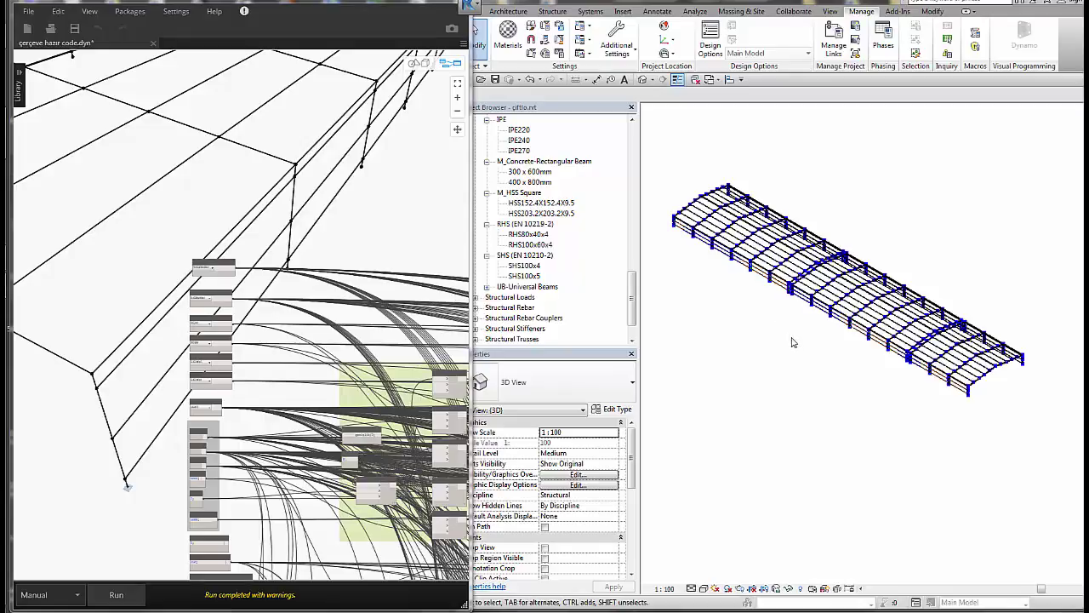
Step: Zoom into the roof framing and back out, recentre it, then widen Revit further over Dynamo
scroll(813, 370, up, 3)
scroll(797, 396, up, 2)
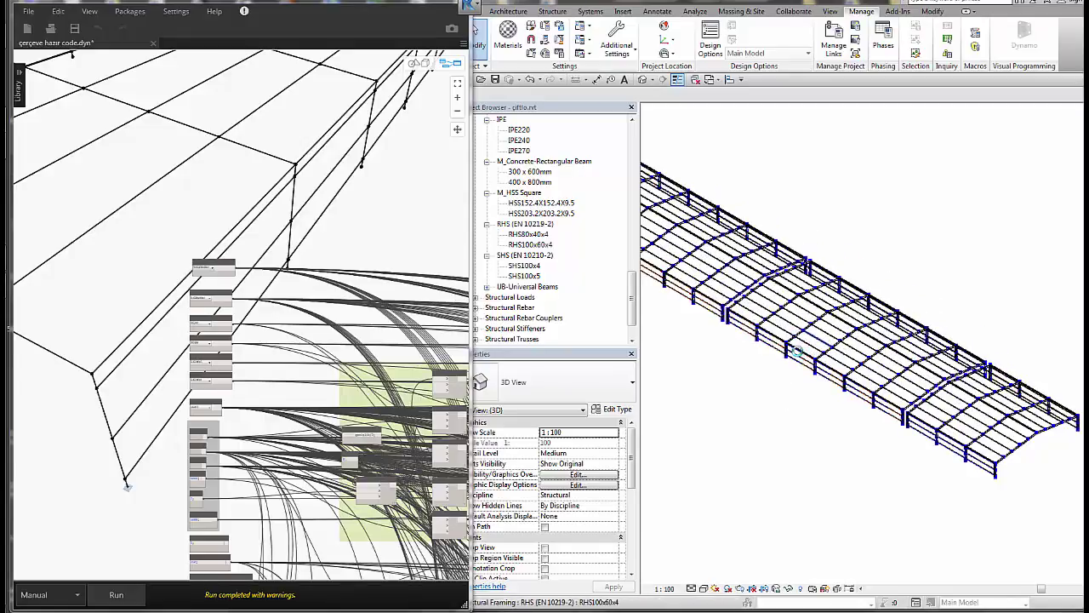
scroll(795, 355, up, 3)
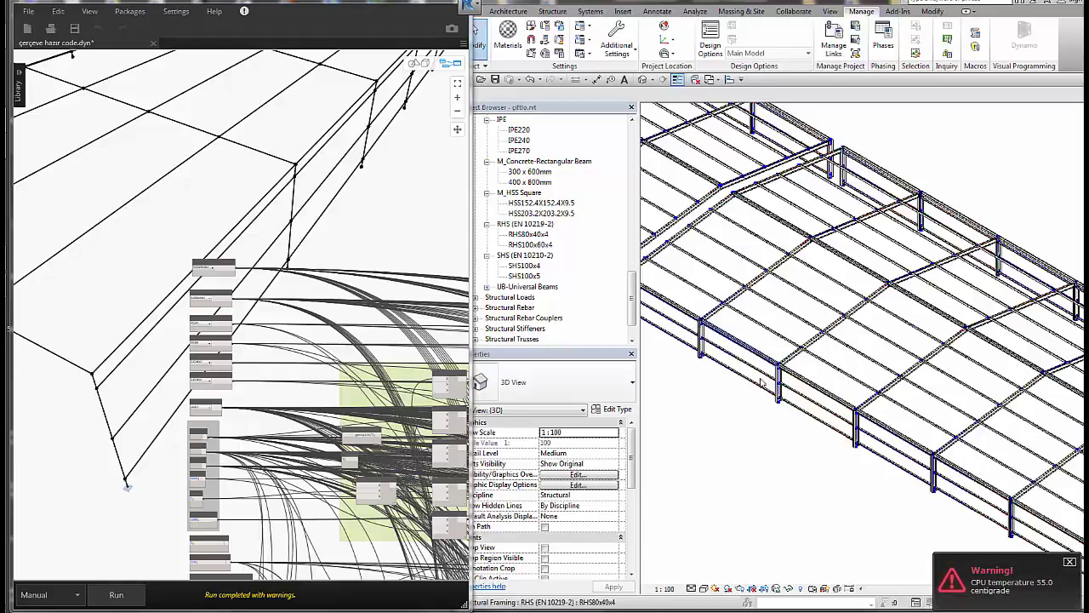
scroll(803, 340, up, 1)
scroll(802, 345, up, 2)
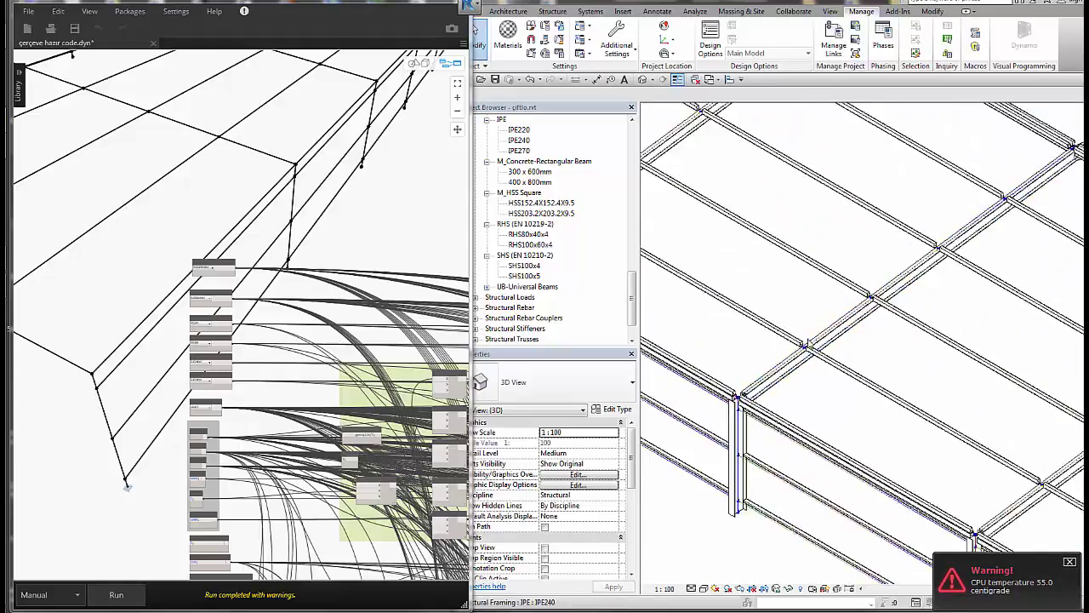
scroll(801, 349, up, 1)
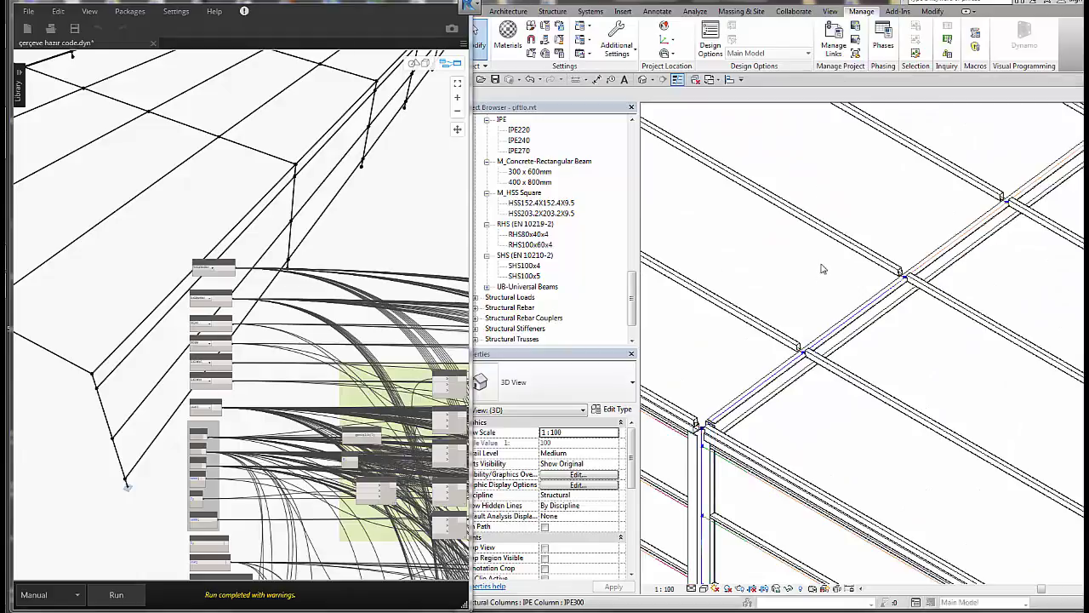
scroll(803, 360, down, 1)
scroll(774, 370, down, 2)
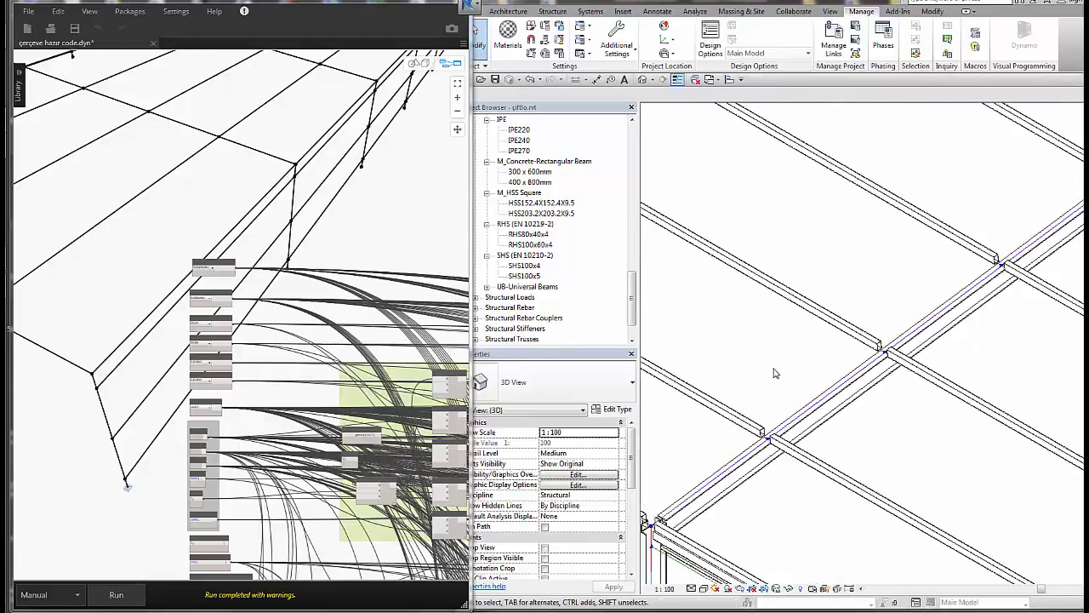
scroll(774, 374, down, 1)
scroll(782, 370, down, 2)
scroll(782, 370, down, 2)
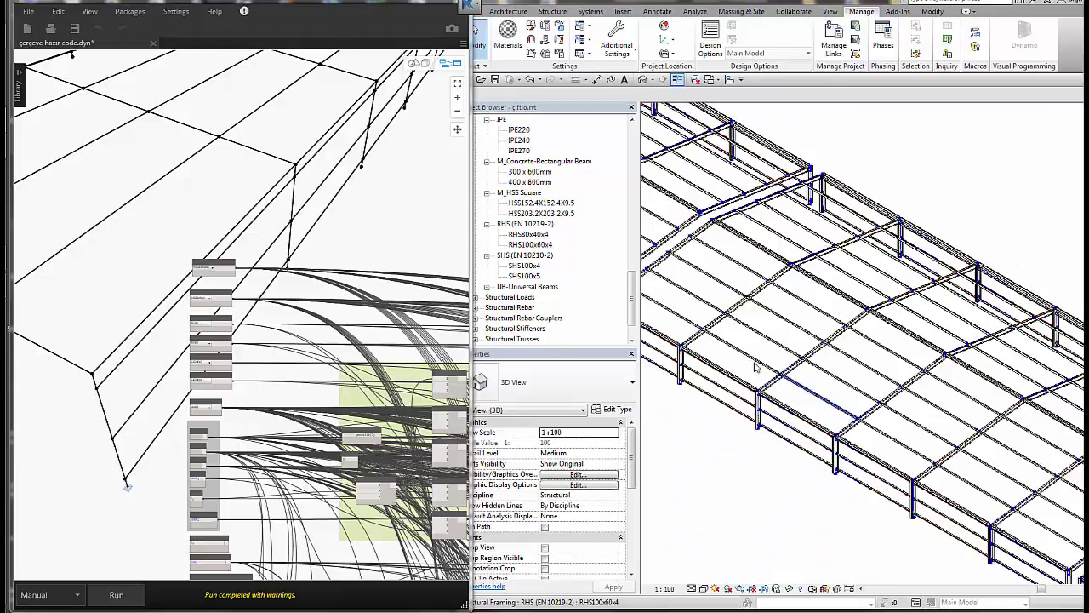
scroll(768, 428, down, 1)
scroll(767, 413, down, 1)
middle_drag(767, 414, 722, 350)
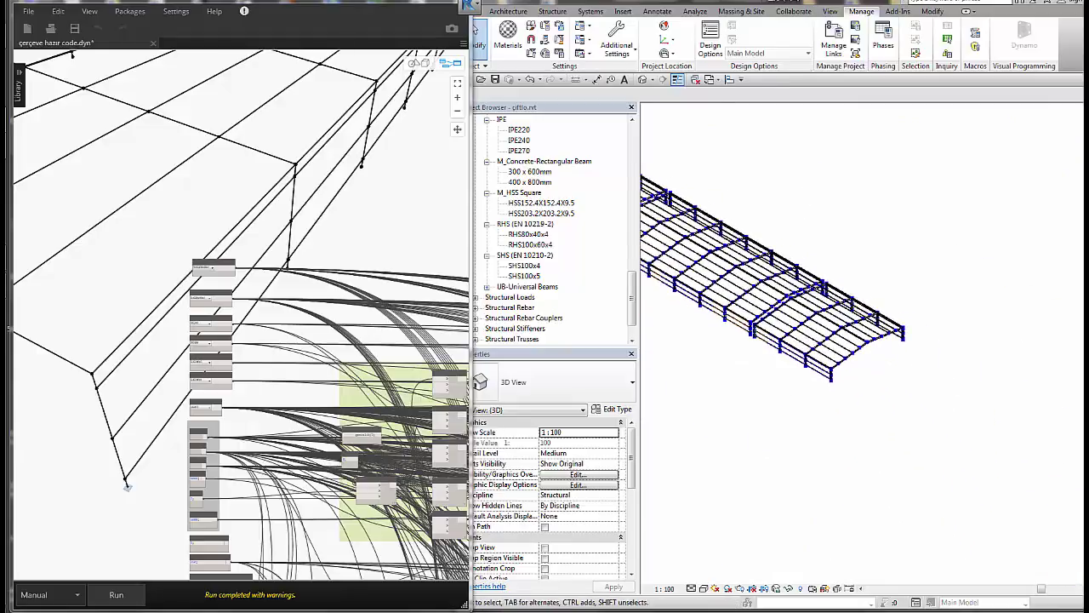
drag(473, 30, 357, 30)
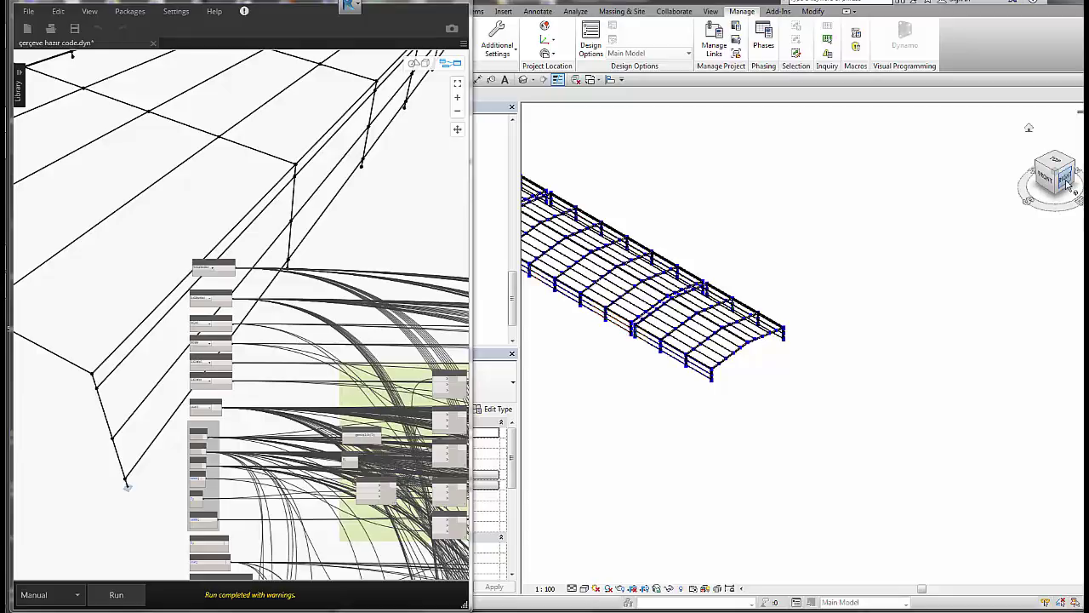
Step: Switch to the RIGHT view and zoom in on the frame's ridge and column
click(1068, 181)
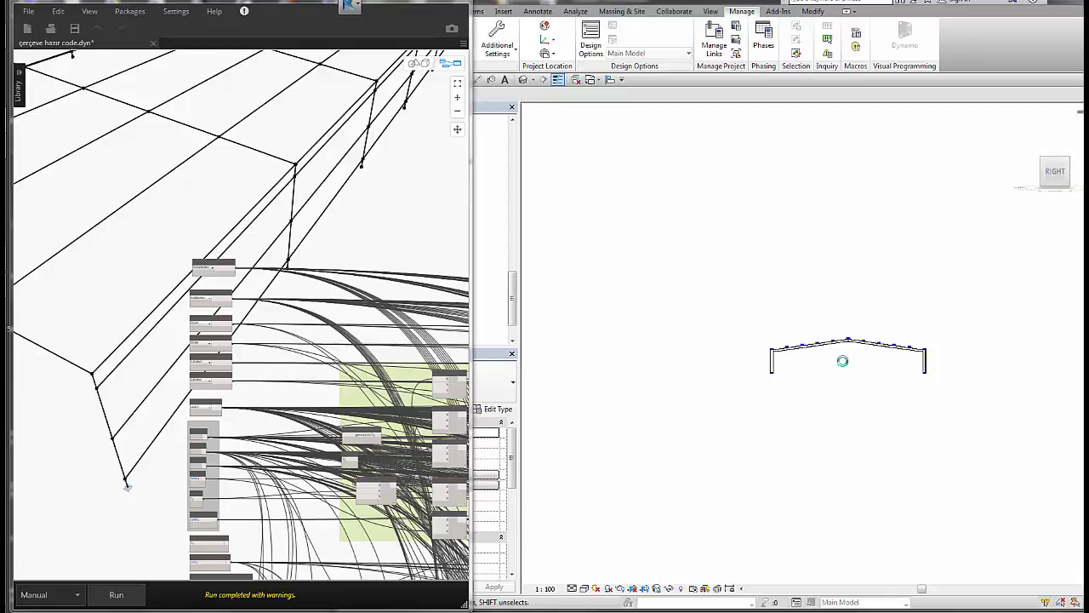
scroll(855, 359, up, 3)
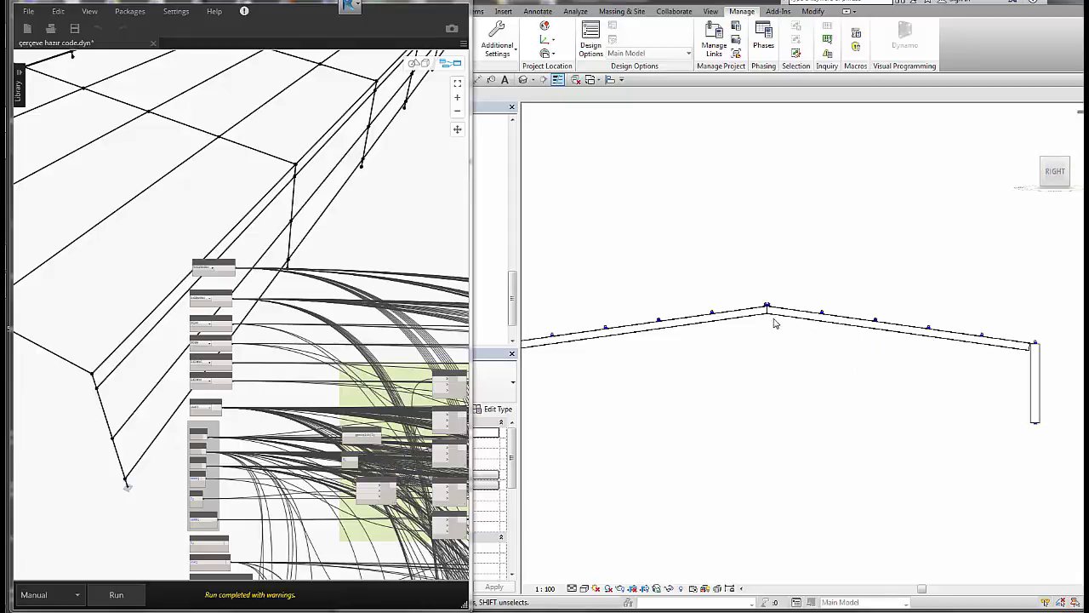
scroll(768, 311, up, 5)
middle_drag(760, 457, 902, 336)
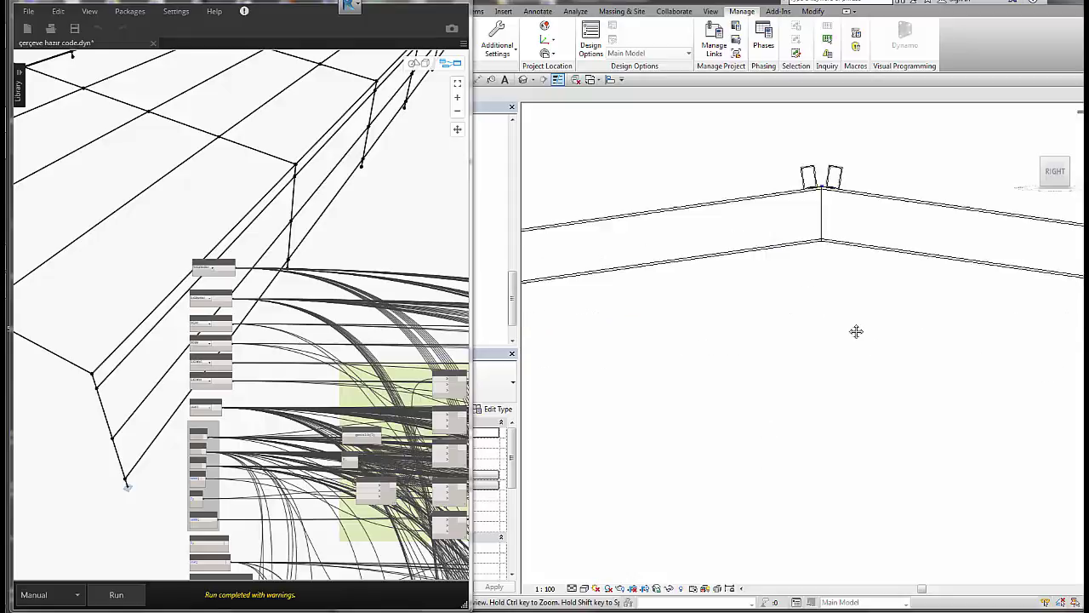
scroll(957, 364, down, 2)
scroll(958, 384, down, 2)
scroll(630, 400, up, 3)
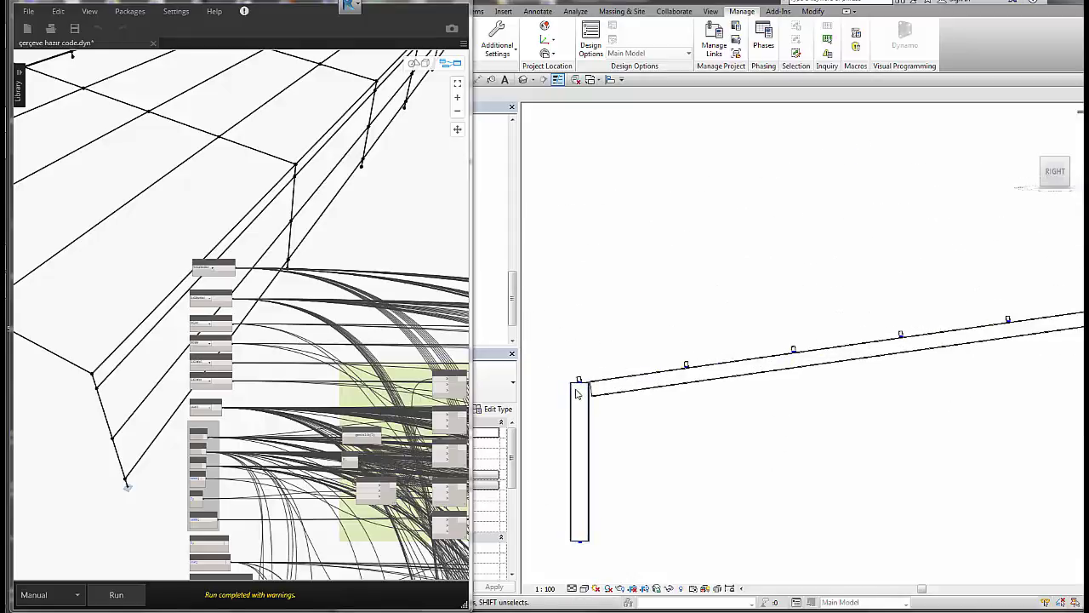
scroll(626, 374, up, 2)
Step: Clear the left column selection, recentre the gable profile, and close the Dynamo window
key(Escape)
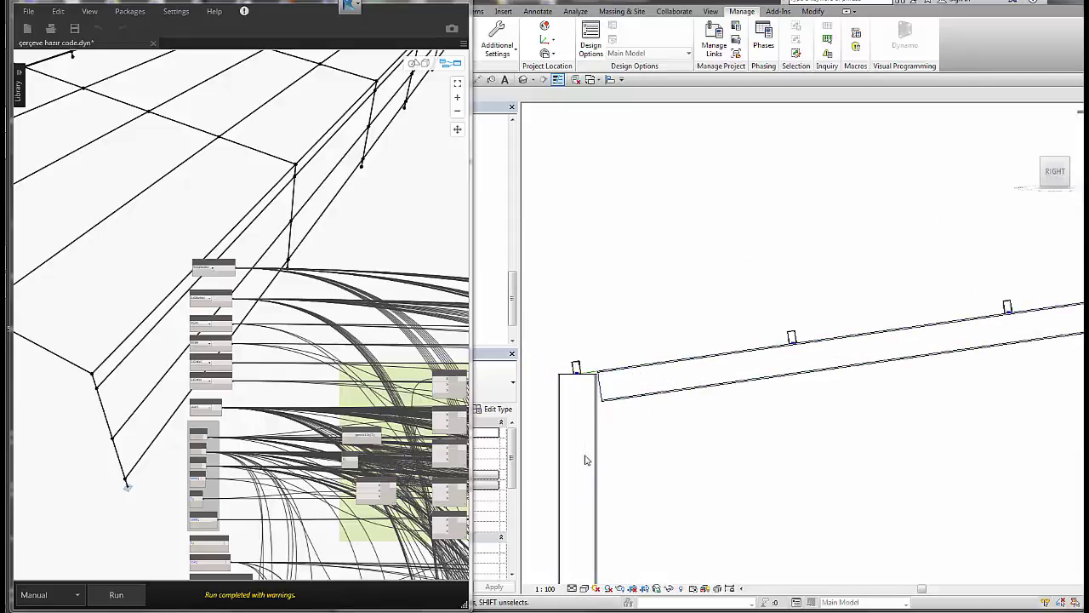
scroll(605, 312, down, 2)
scroll(606, 314, down, 2)
scroll(610, 319, down, 2)
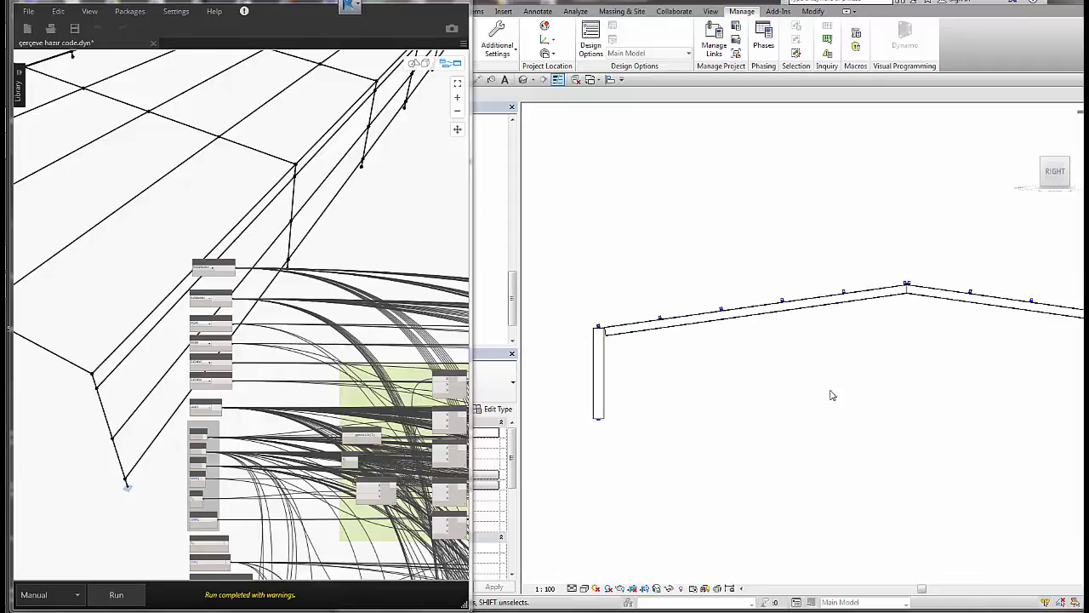
middle_drag(832, 394, 776, 416)
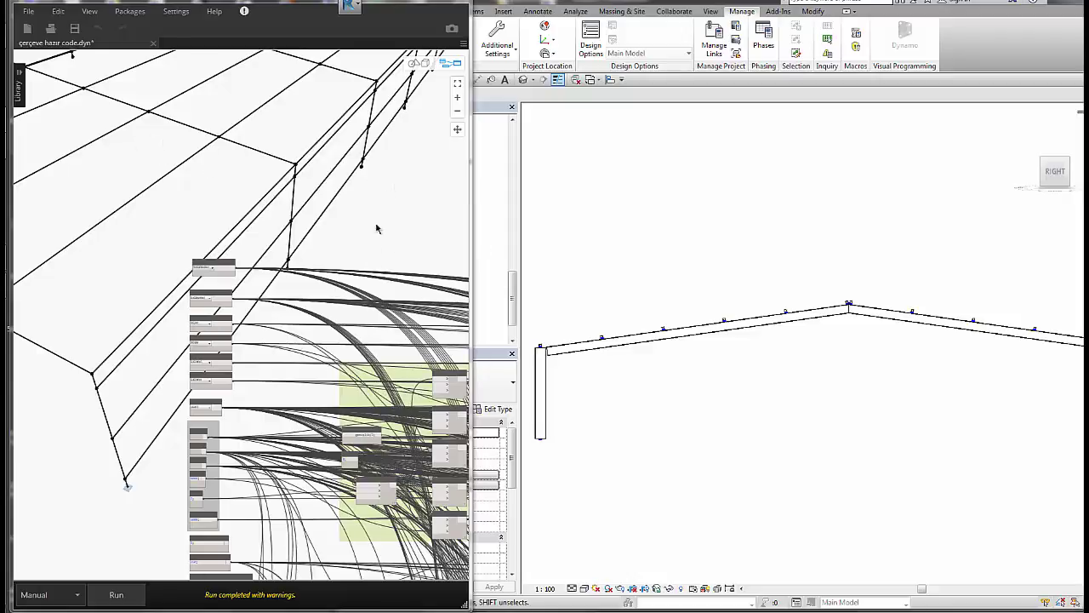
click(460, 4)
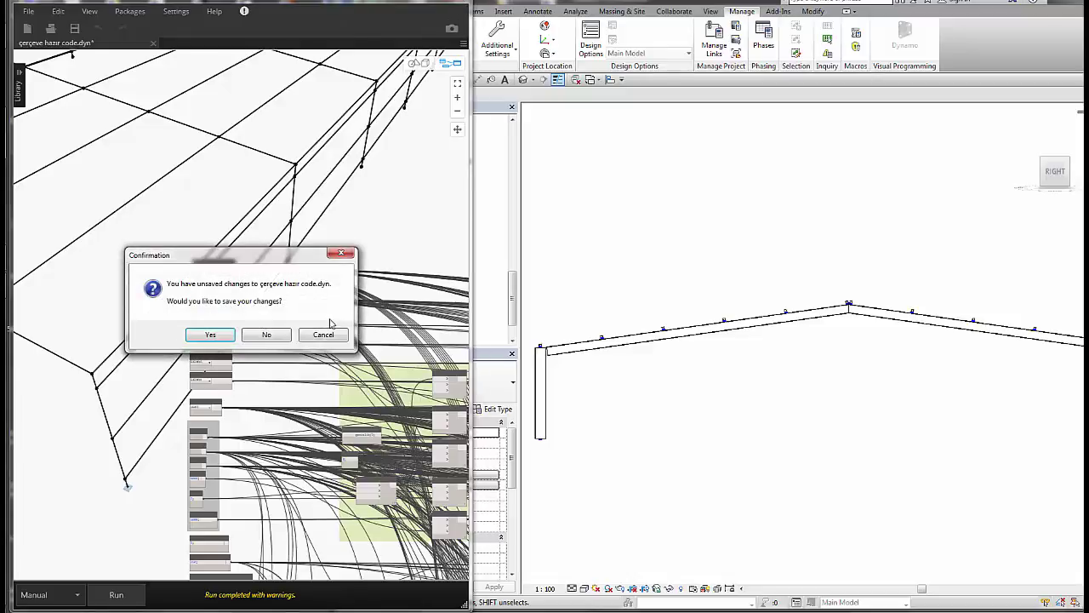
Step: Close Dynamo without saving the graph, then orbit to an oblique view of the whole frame
click(263, 336)
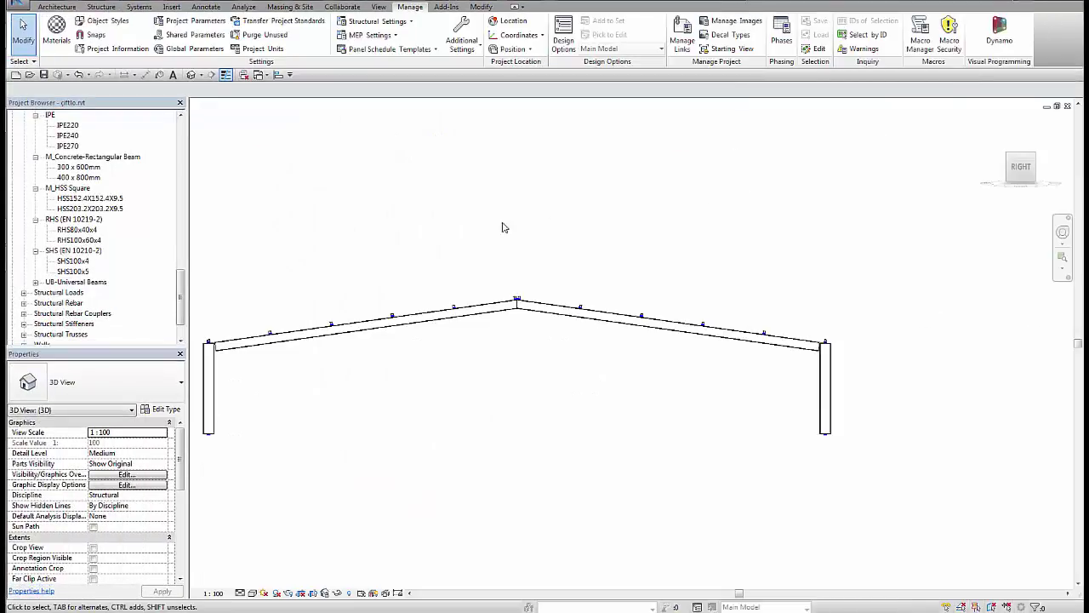
scroll(380, 239, down, 1)
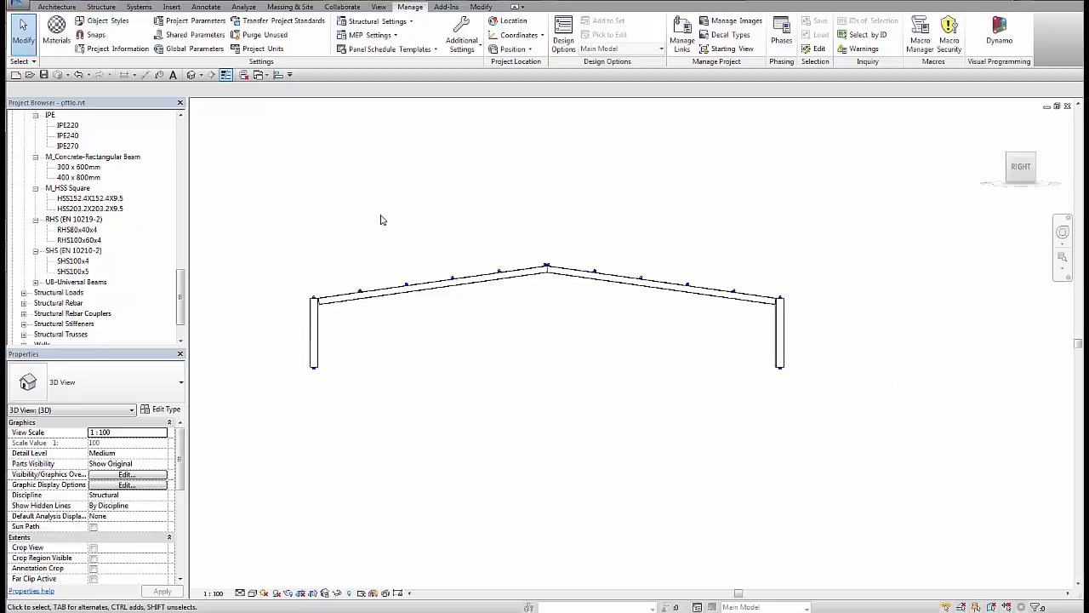
mouse_move(372, 213)
shift+middle_down()
mouse_move(401, 262)
mouse_move(351, 451)
shift+middle_up()
scroll(351, 451, down, 2)
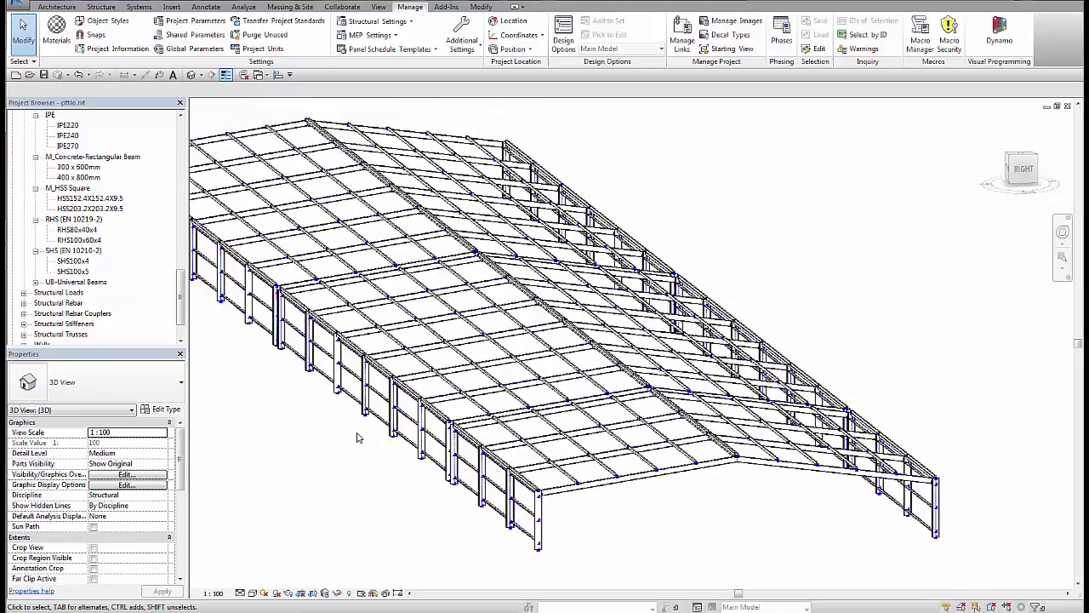
scroll(358, 437, up, 1)
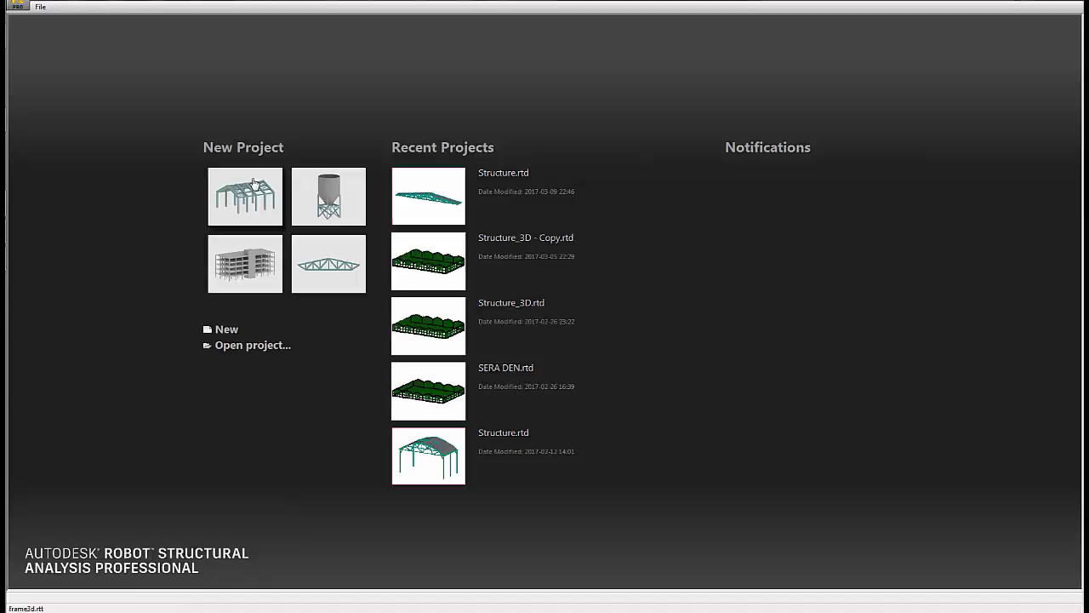
Step: Create a new empty 3D frame project from Robot's start page
click(247, 195)
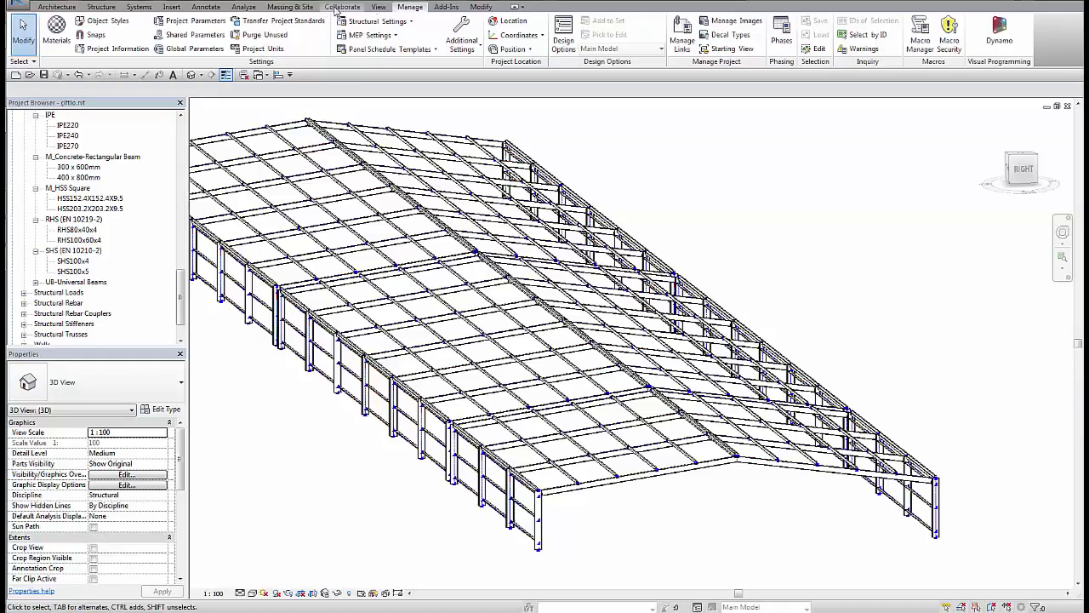
Step: Send the steel frame model to Robot Structural Analysis using Direct integration
click(242, 6)
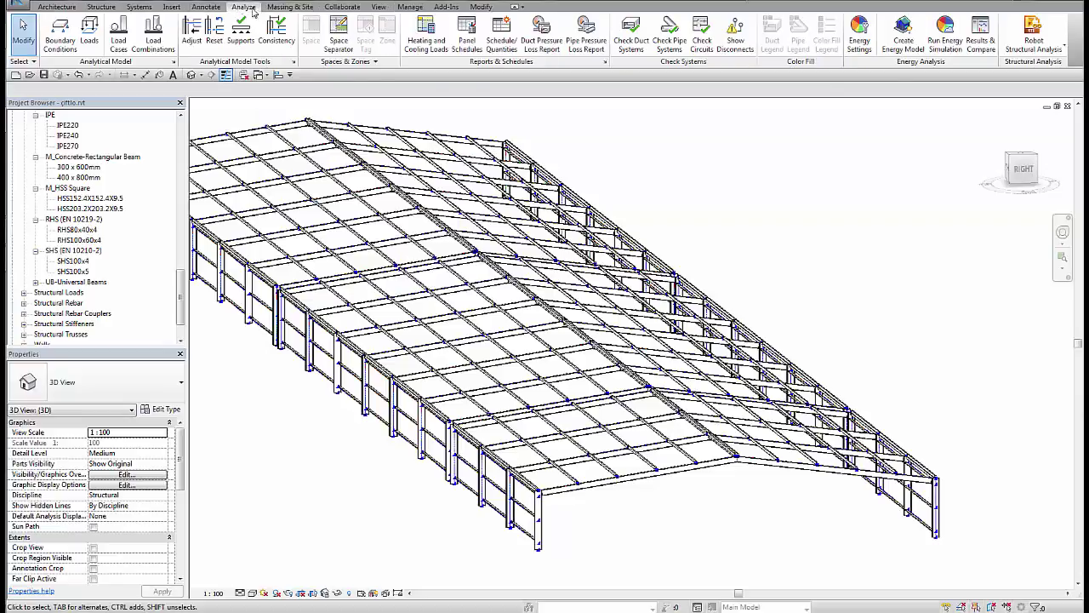
click(1062, 52)
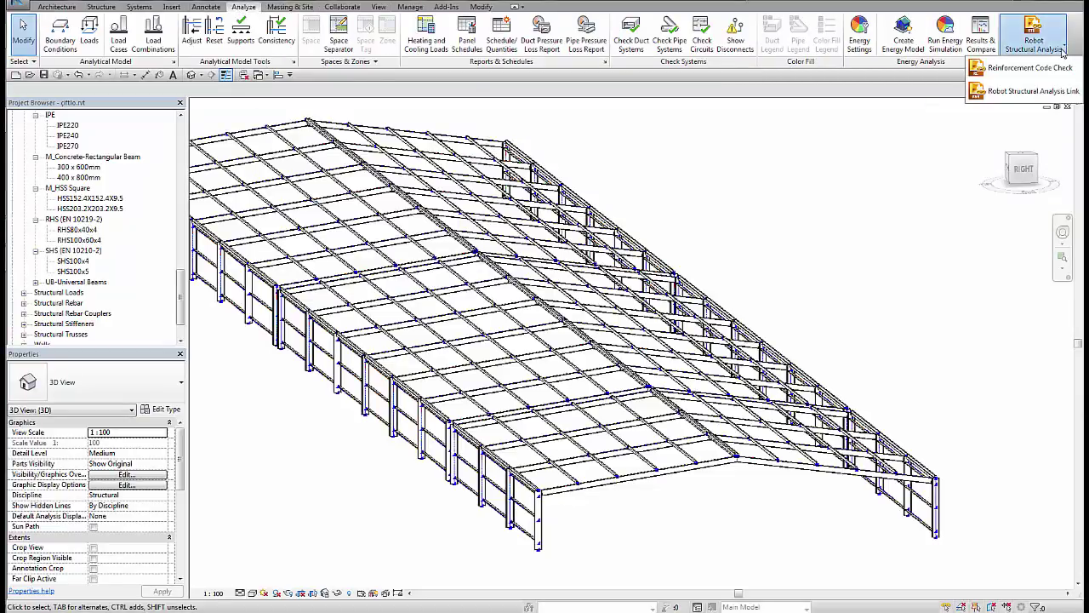
click(1033, 90)
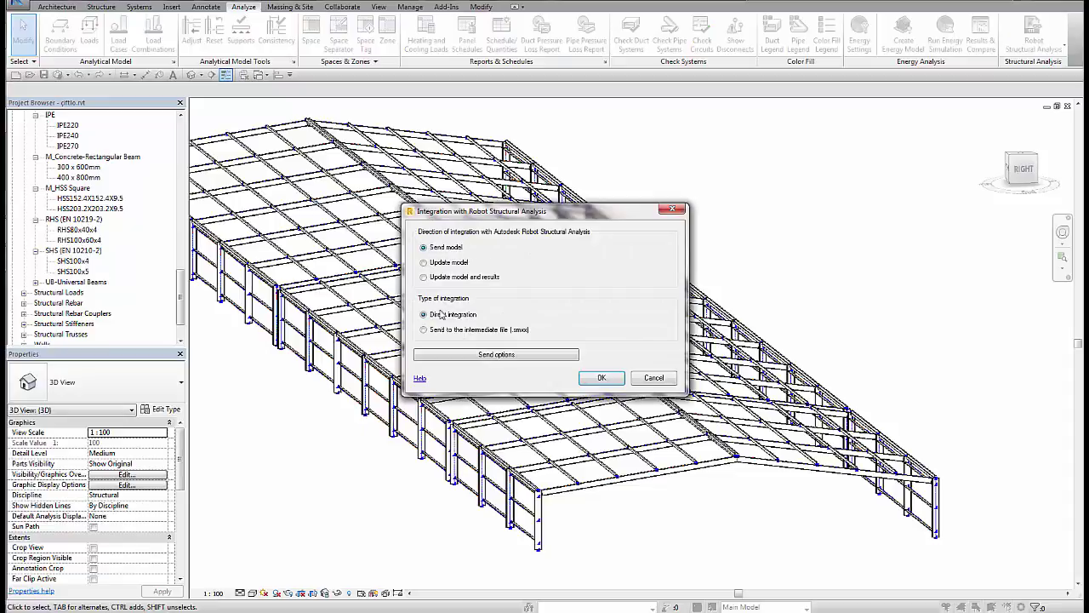
click(602, 378)
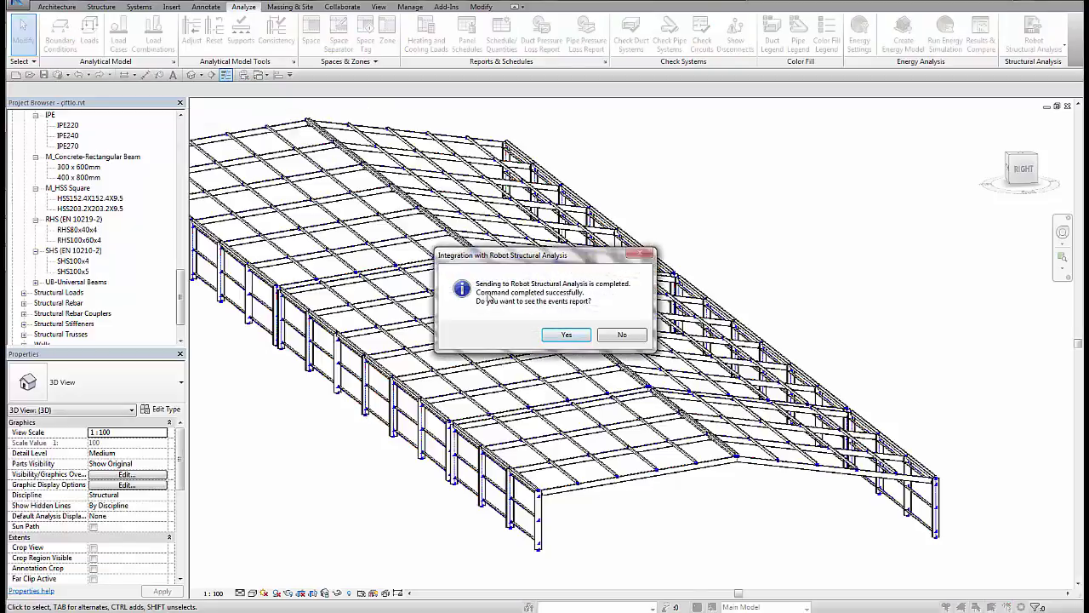
Step: View the transfer's events report, scroll through the warnings, and close it
click(586, 332)
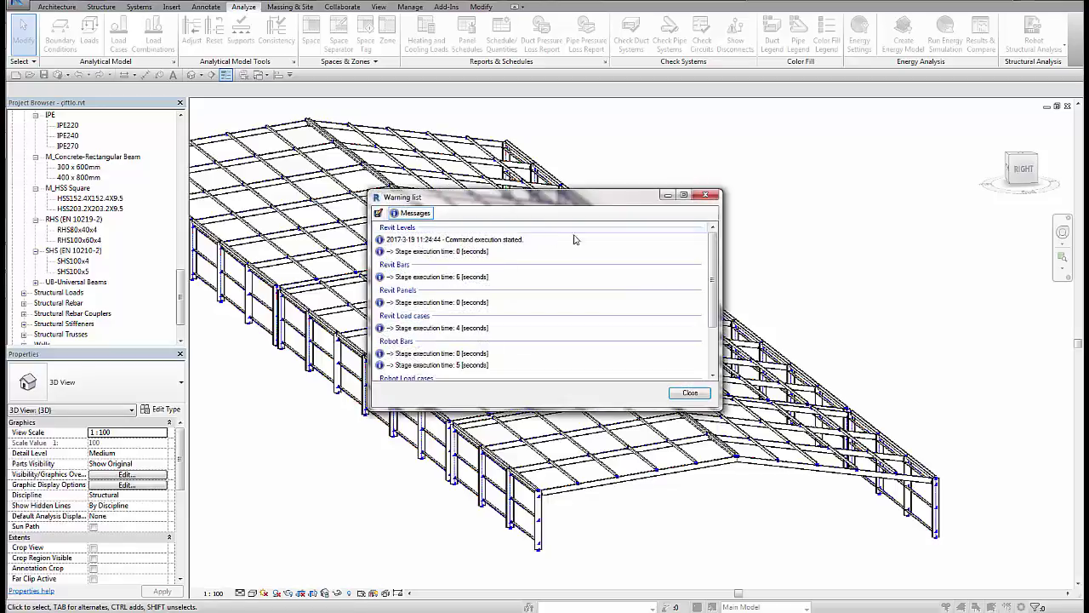
drag(712, 261, 715, 340)
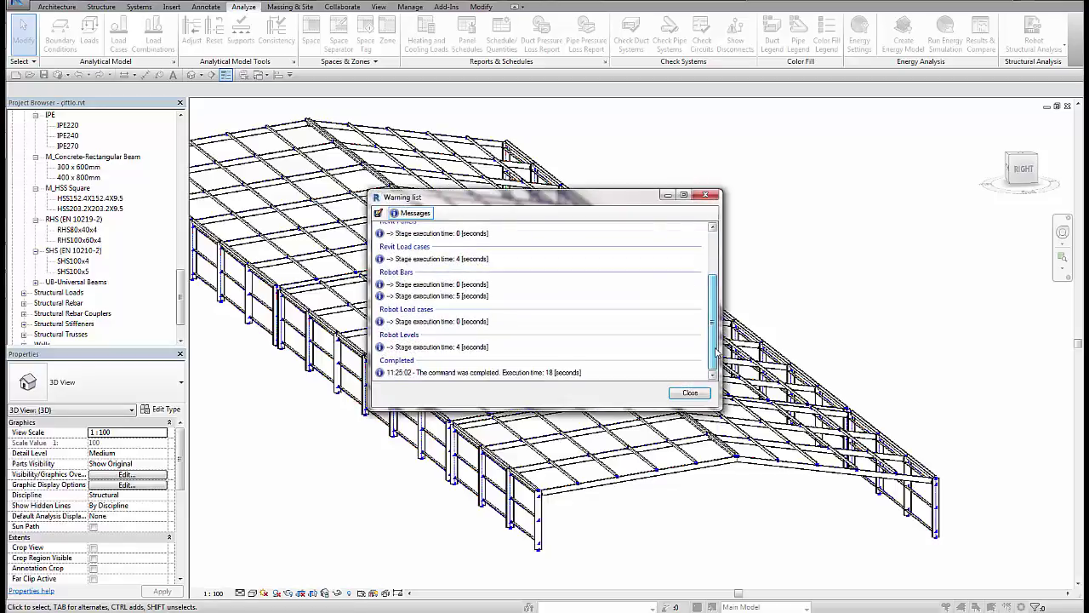
click(685, 391)
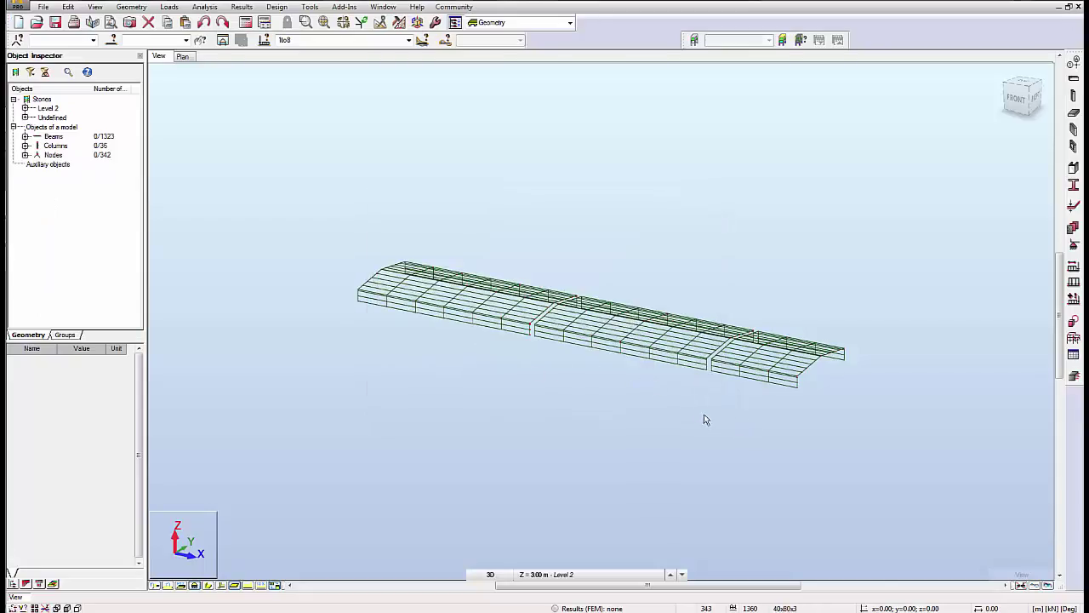
Step: Zoom and pan the imported frame into view, then orbit sideways and zoom into its end bay
scroll(890, 360, up, 3)
scroll(891, 368, up, 3)
scroll(856, 360, up, 2)
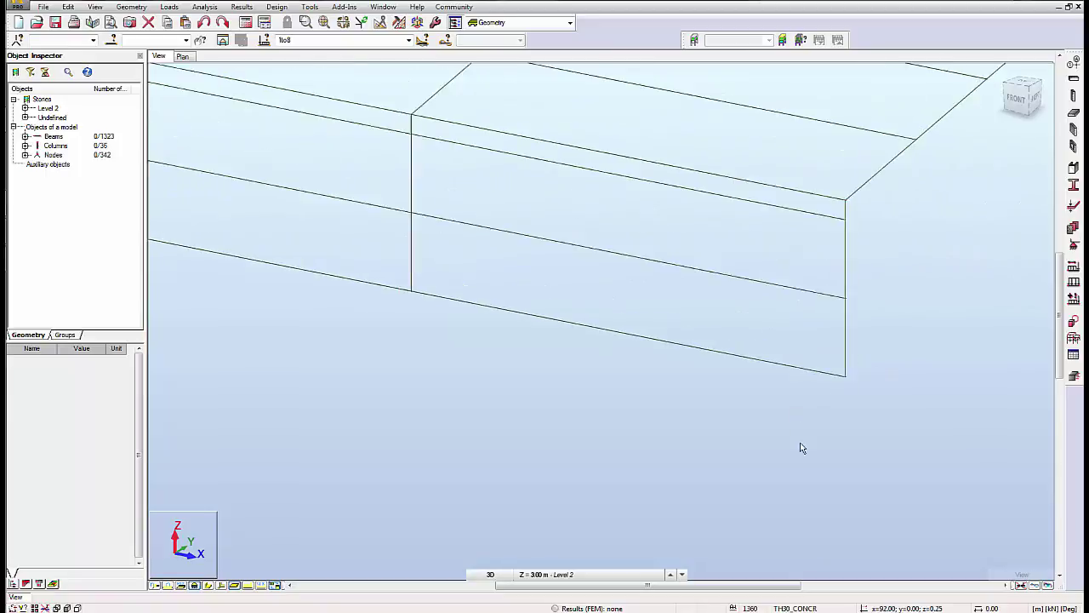
scroll(765, 425, down, 3)
scroll(576, 432, down, 3)
scroll(454, 445, down, 2)
middle_drag(454, 445, 610, 370)
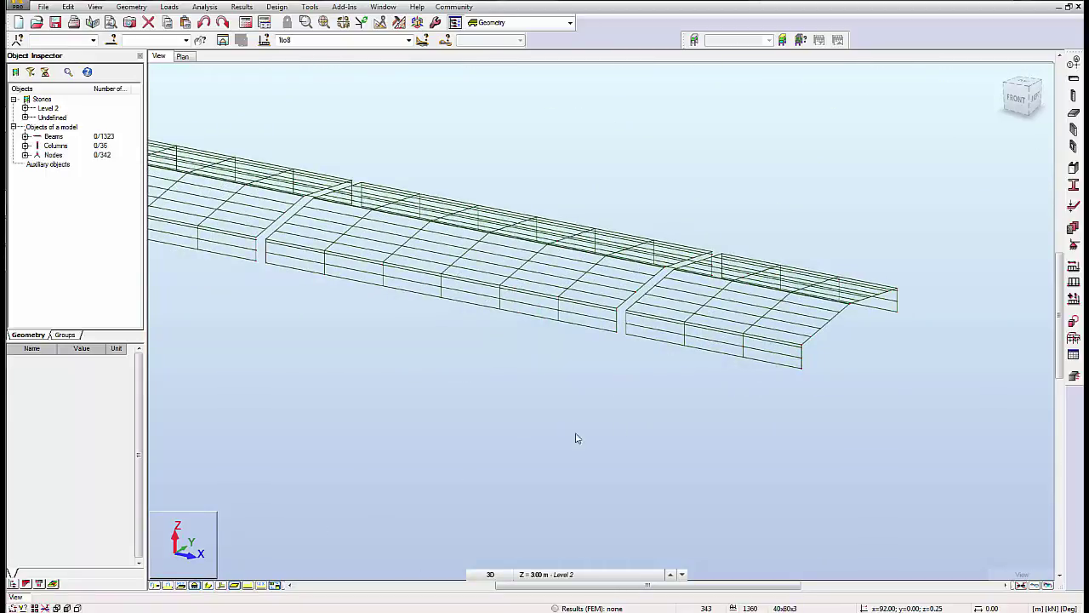
mouse_move(821, 374)
shift+middle_down()
mouse_move(761, 382)
mouse_move(792, 352)
mouse_move(788, 376)
shift+middle_up()
scroll(584, 375, up, 2)
scroll(584, 375, up, 3)
scroll(585, 376, up, 2)
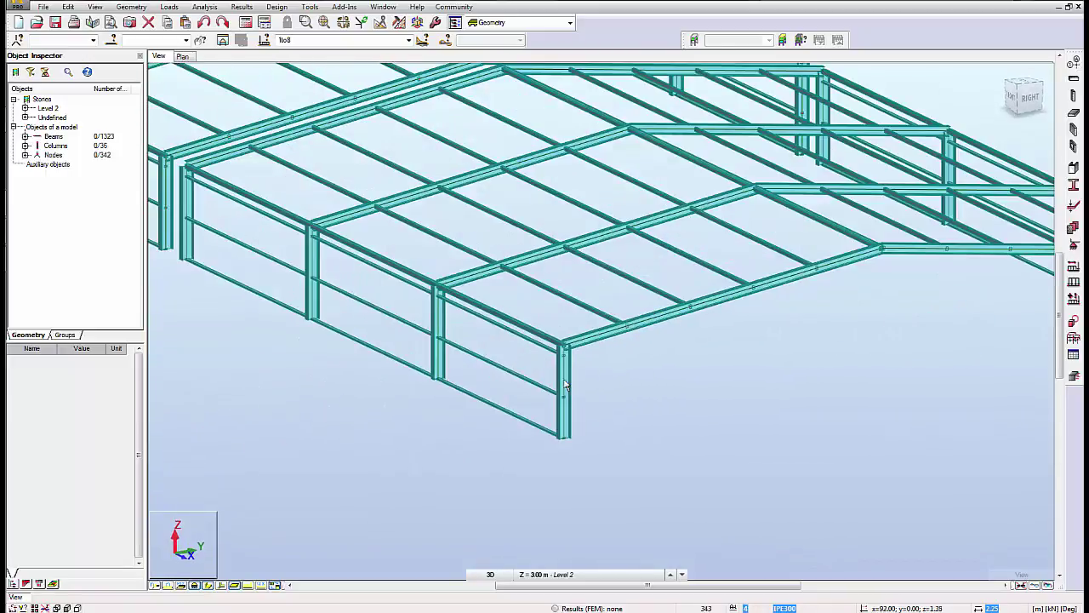
click(582, 388)
right_click(581, 388)
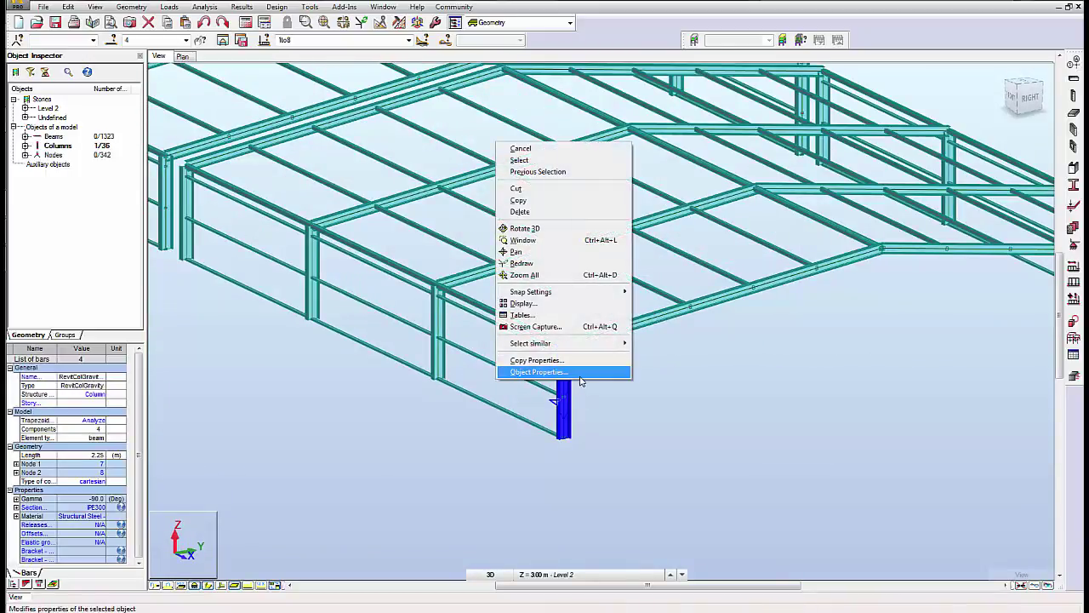
click(561, 372)
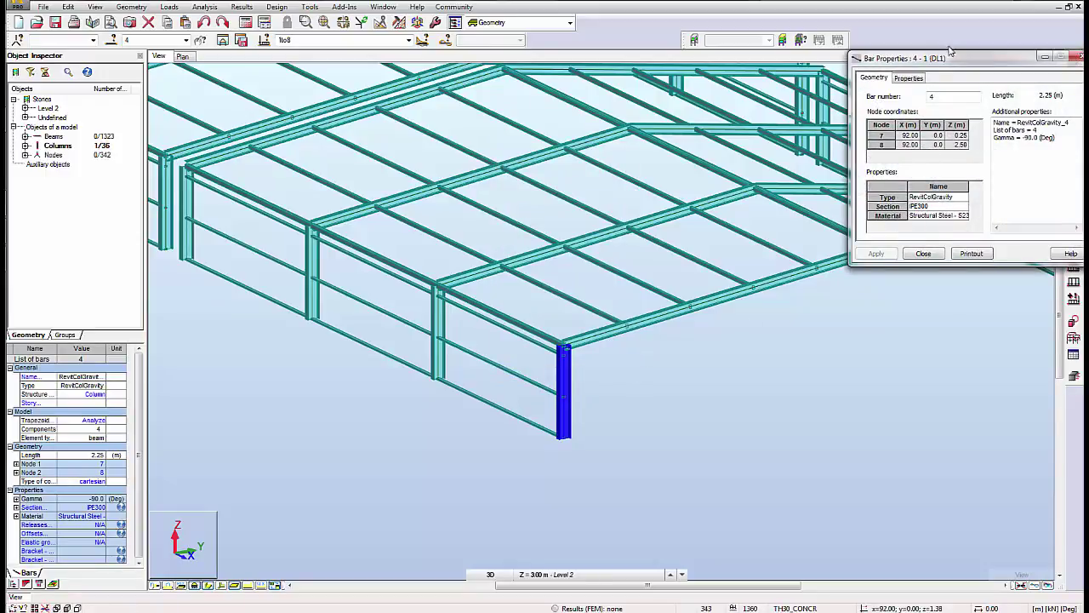
drag(953, 53, 817, 98)
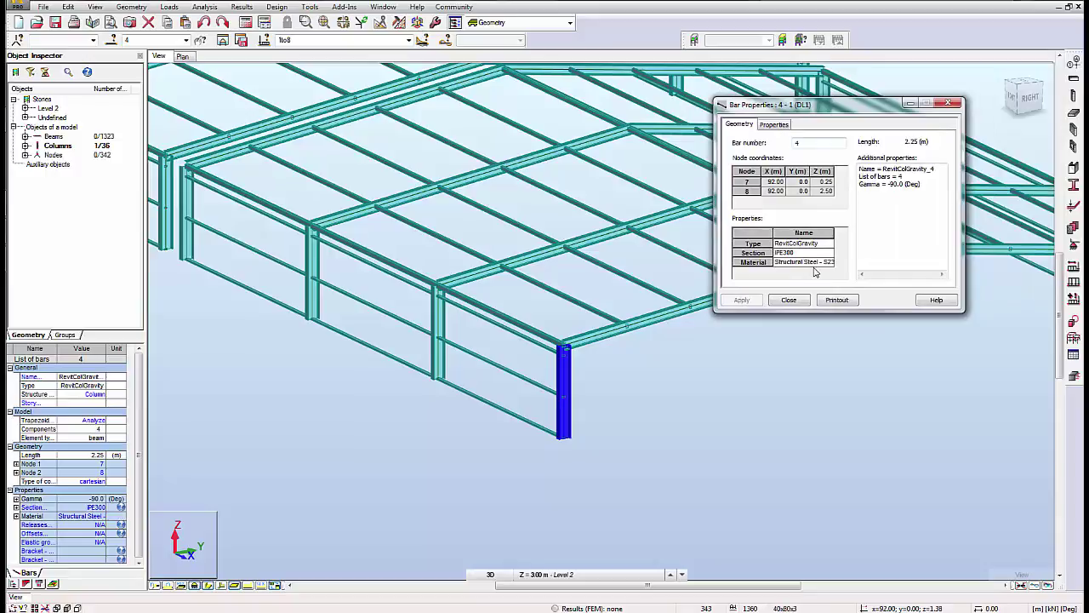
click(829, 263)
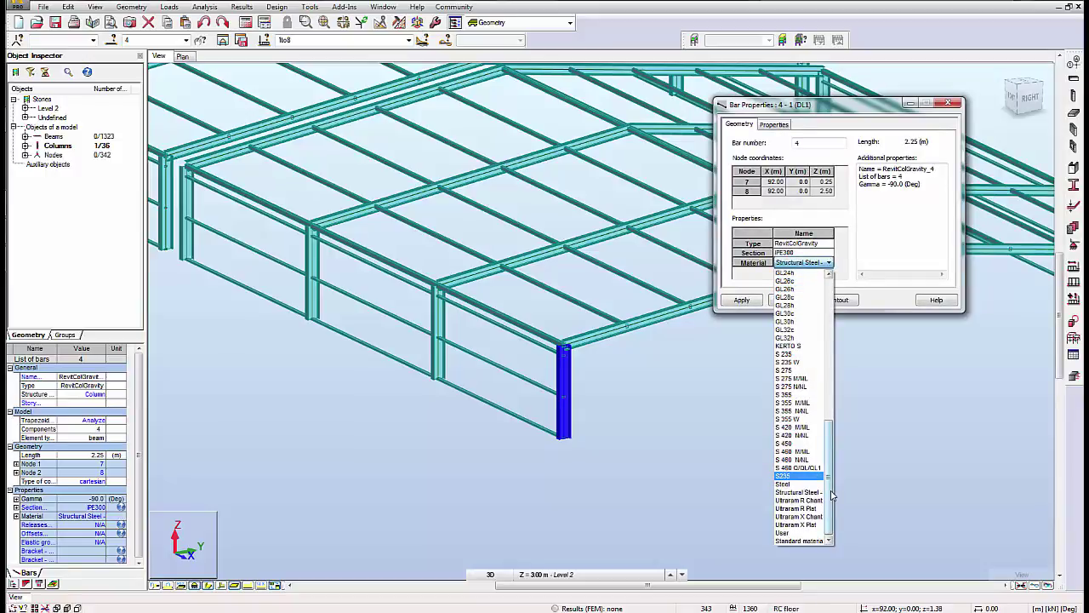
drag(832, 496, 832, 440)
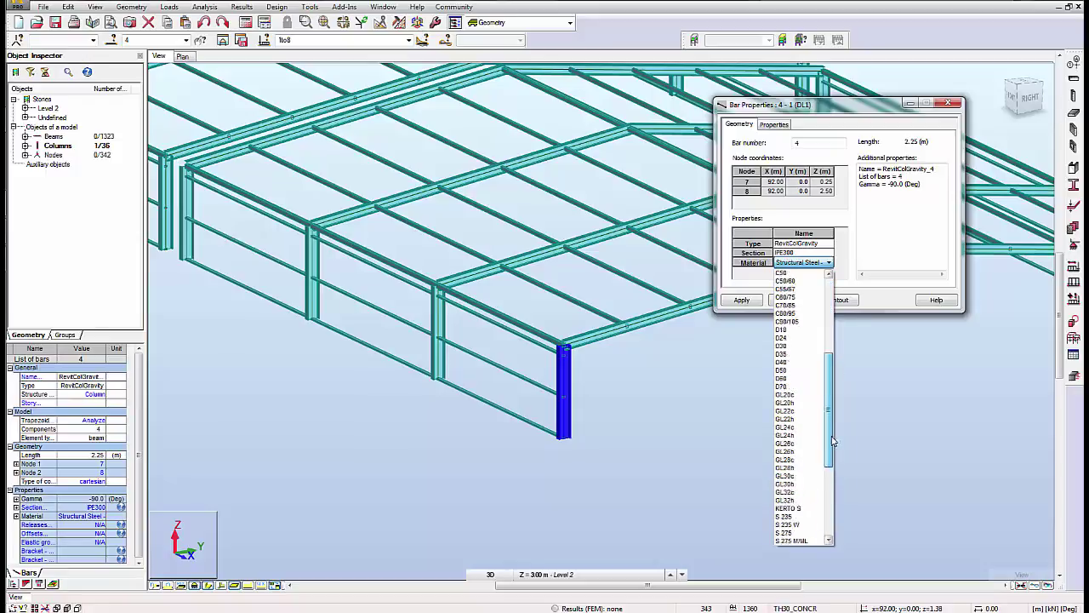
click(868, 315)
click(790, 300)
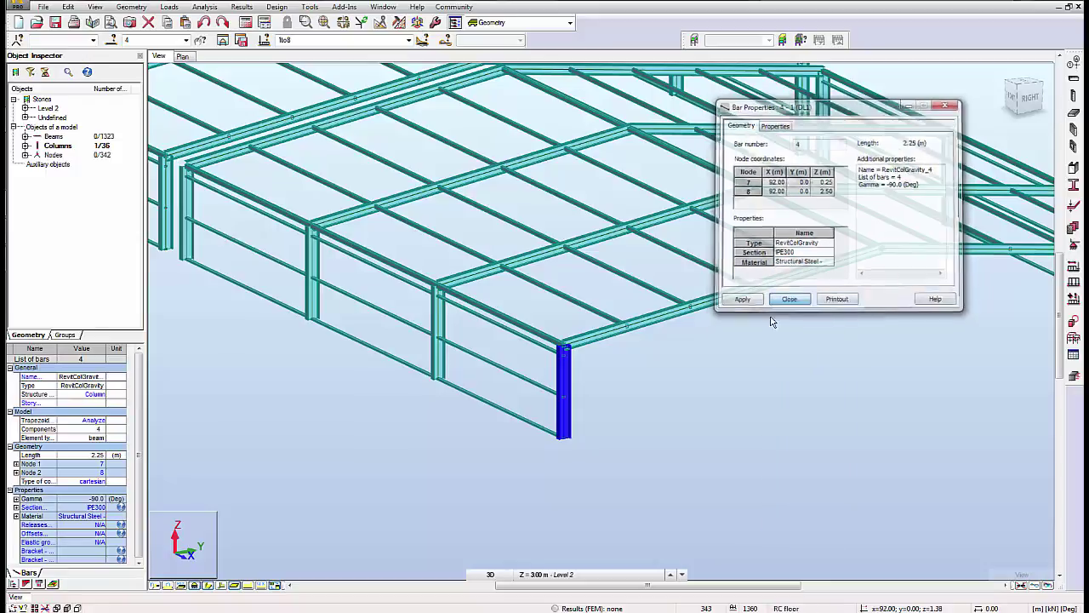
click(605, 474)
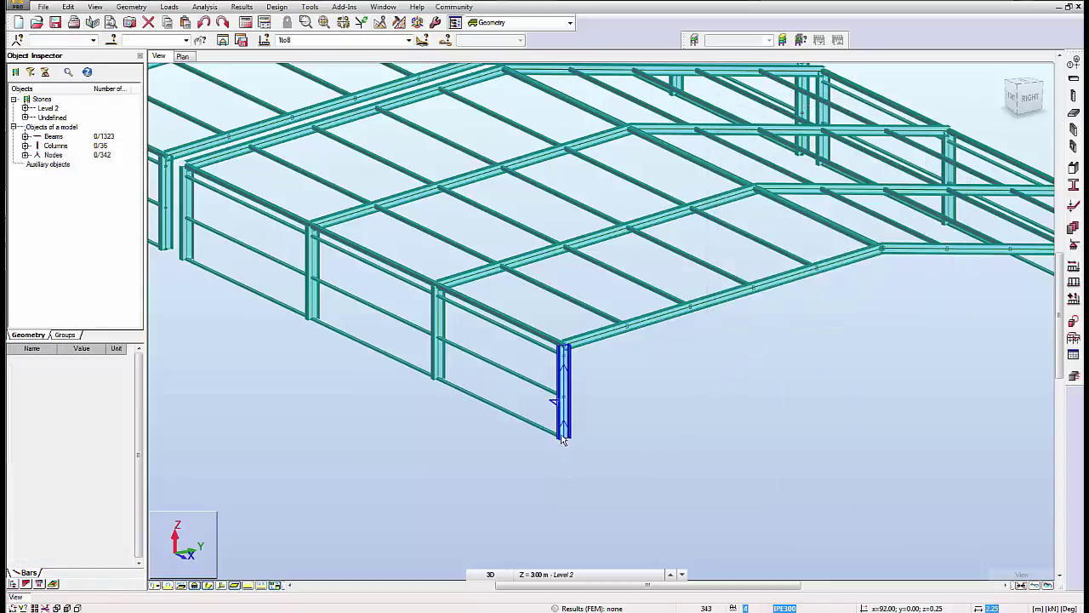
Step: From the right-side view, window-select all column base nodes and apply Fixed nodal supports
scroll(498, 456, down, 3)
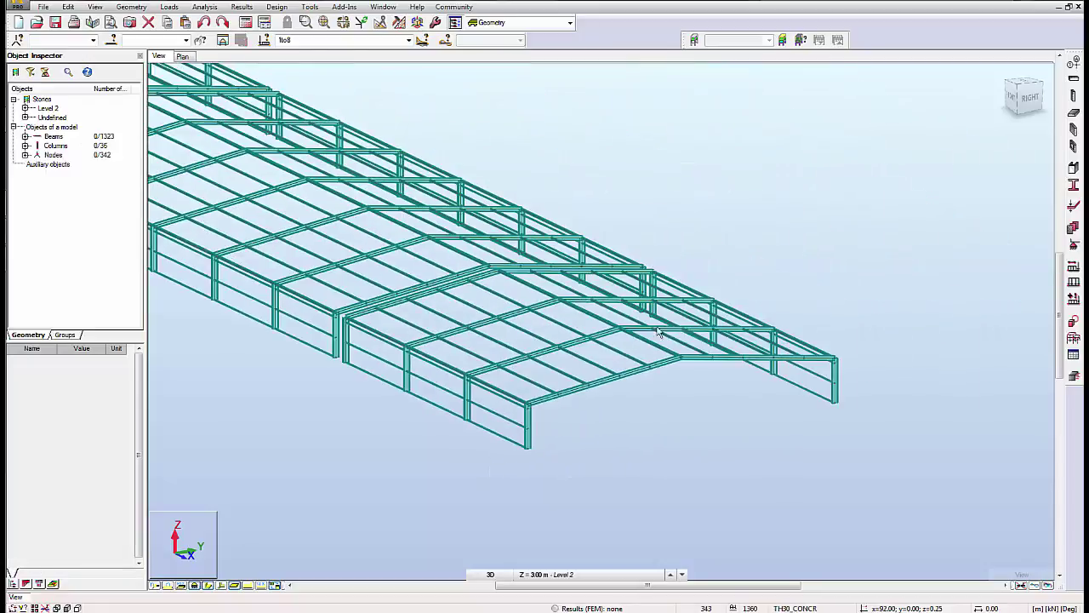
click(1032, 98)
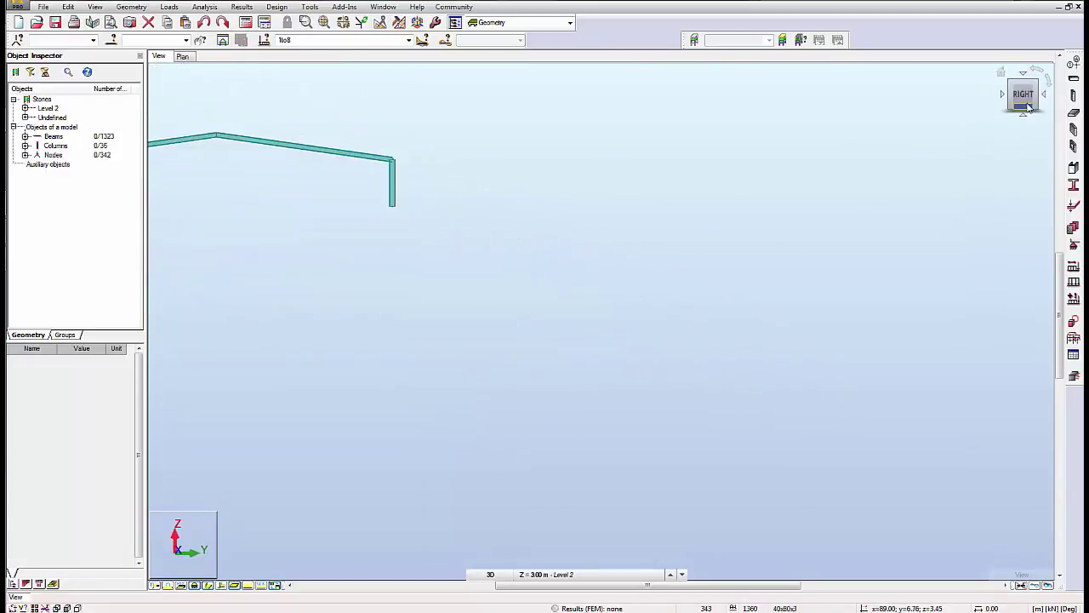
middle_drag(581, 277, 771, 263)
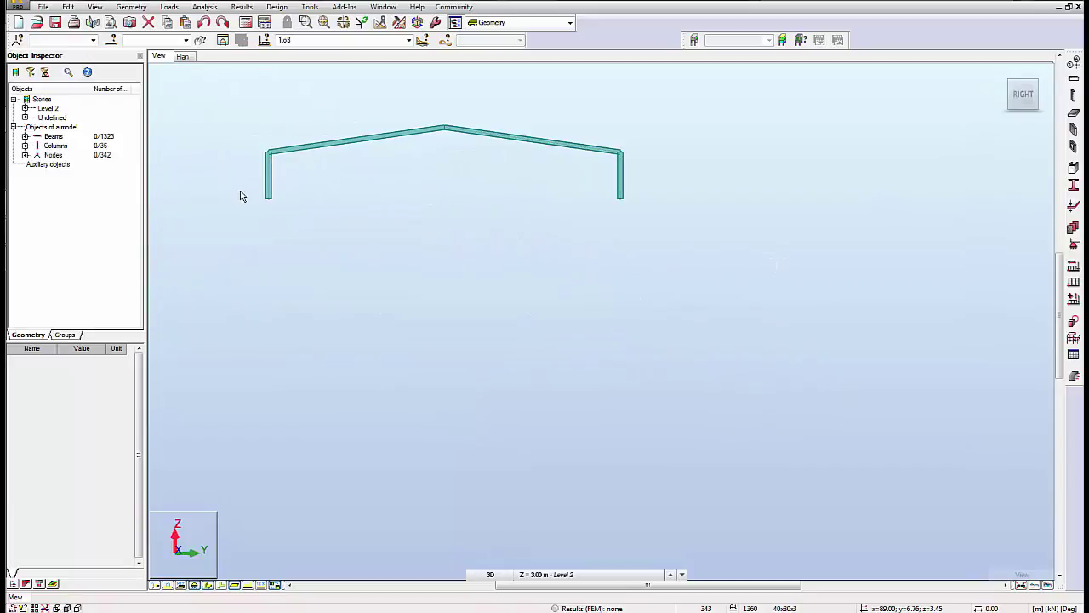
drag(545, 258, 719, 251)
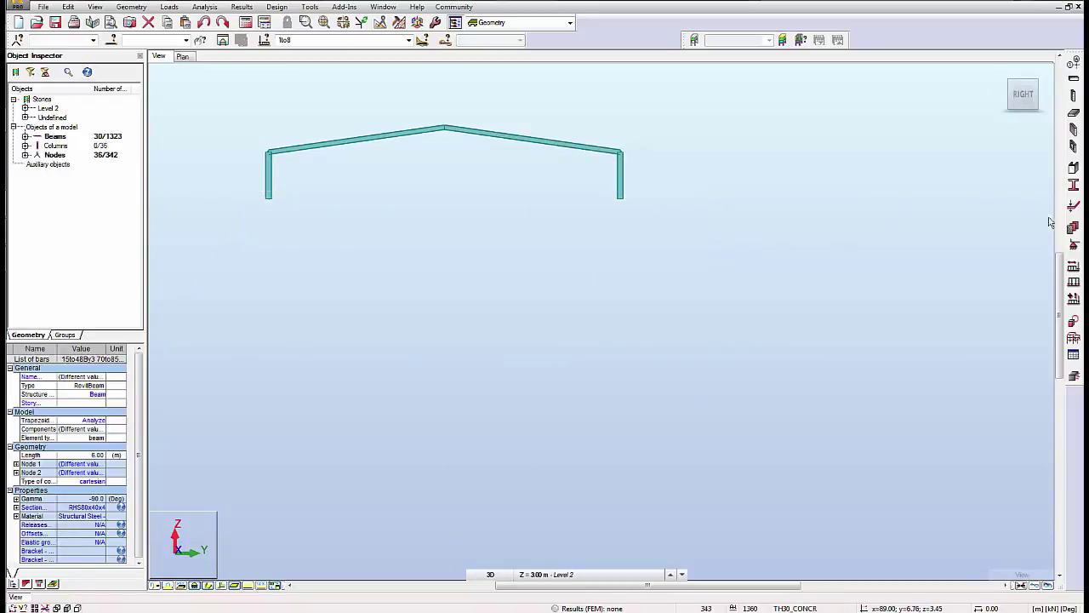
click(1074, 244)
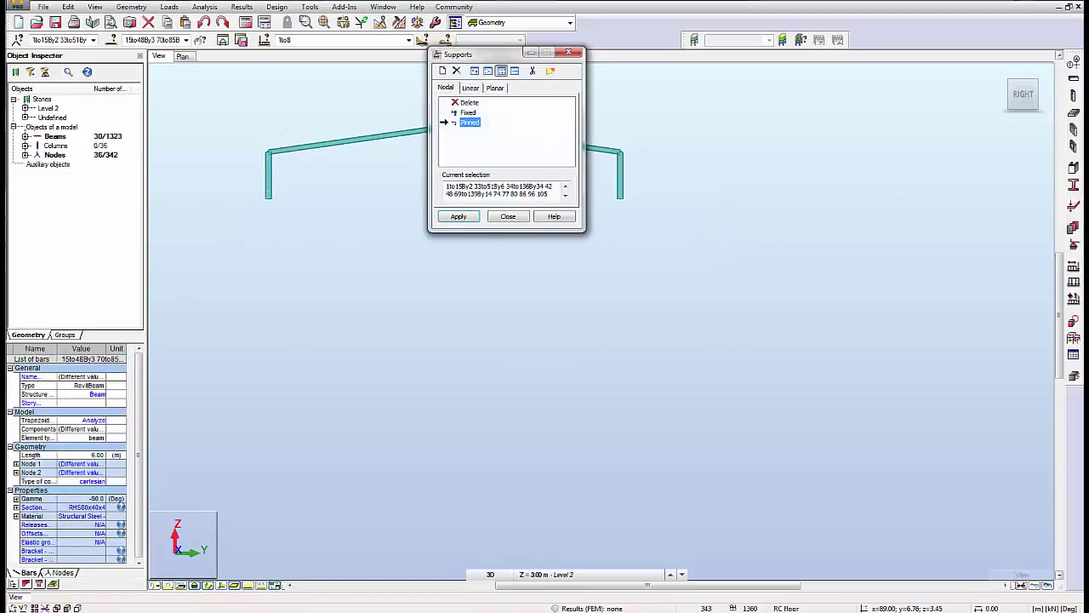
click(467, 113)
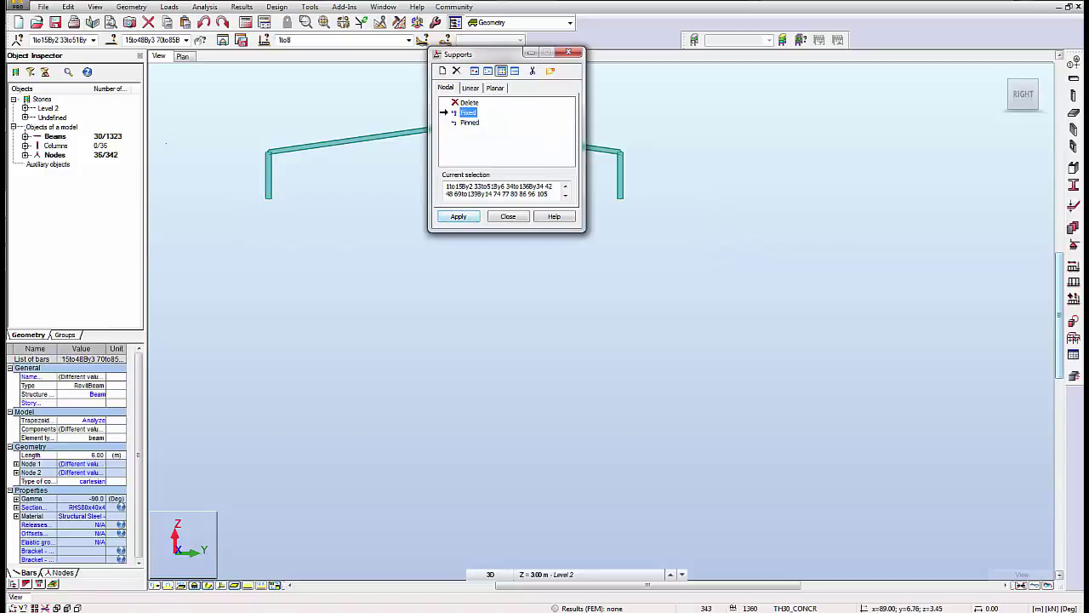
key(Return)
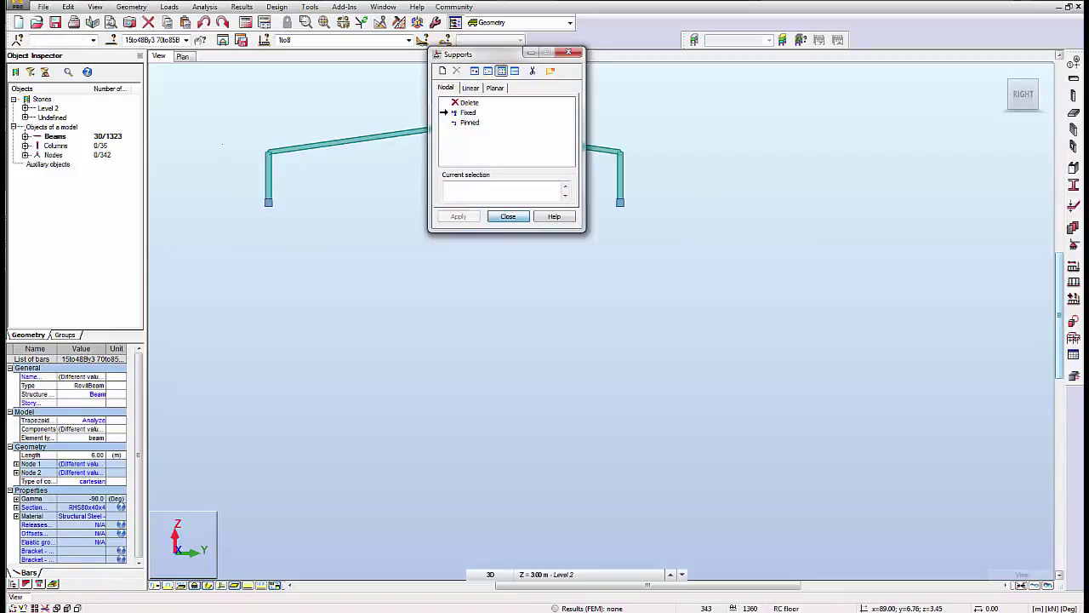
key(Escape)
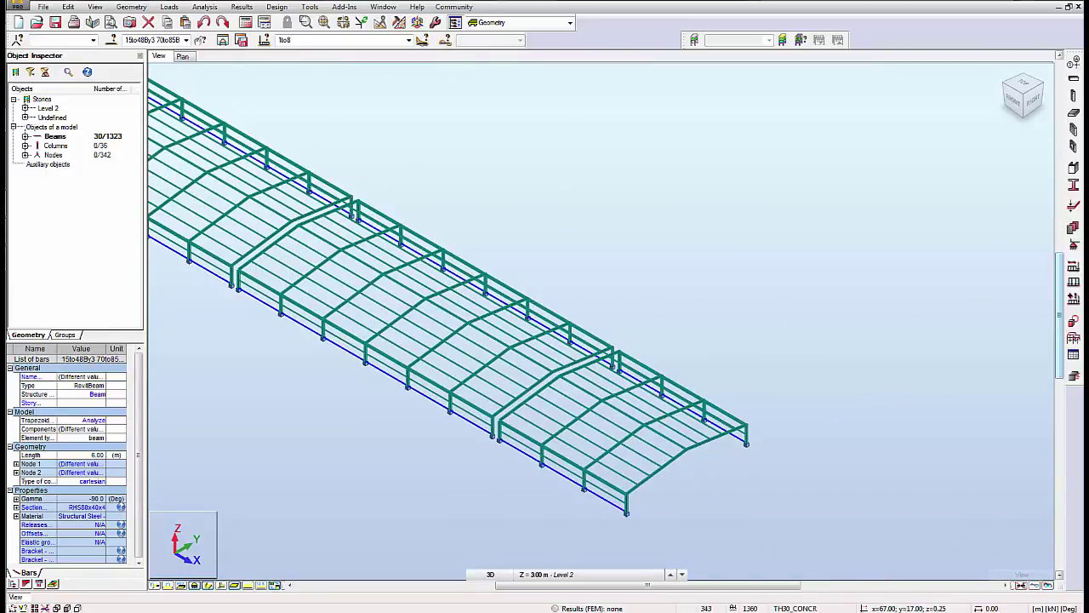
key(Escape)
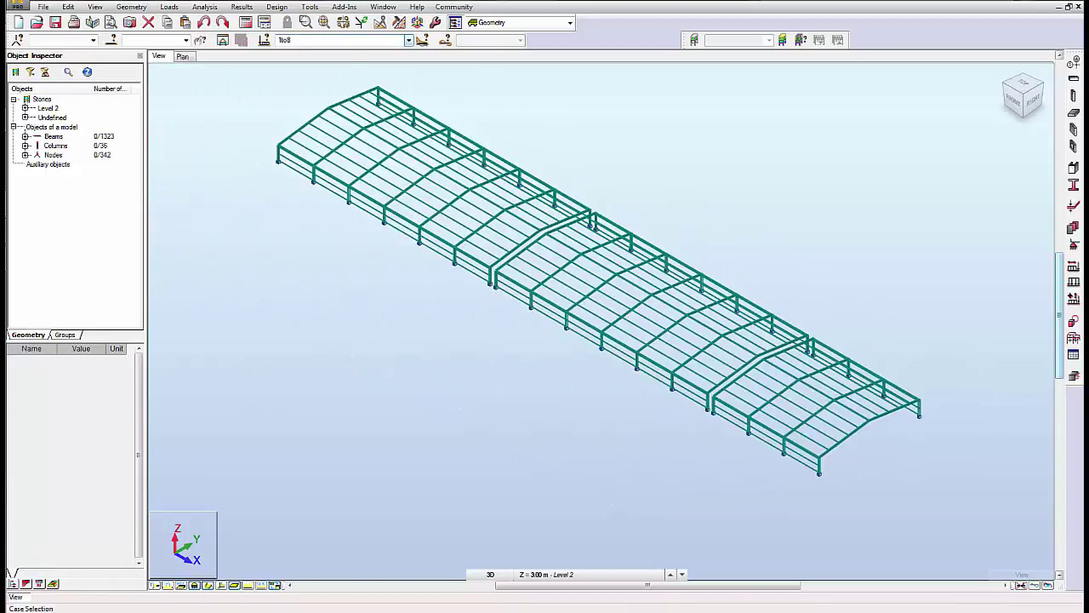
middle_drag(561, 323, 498, 344)
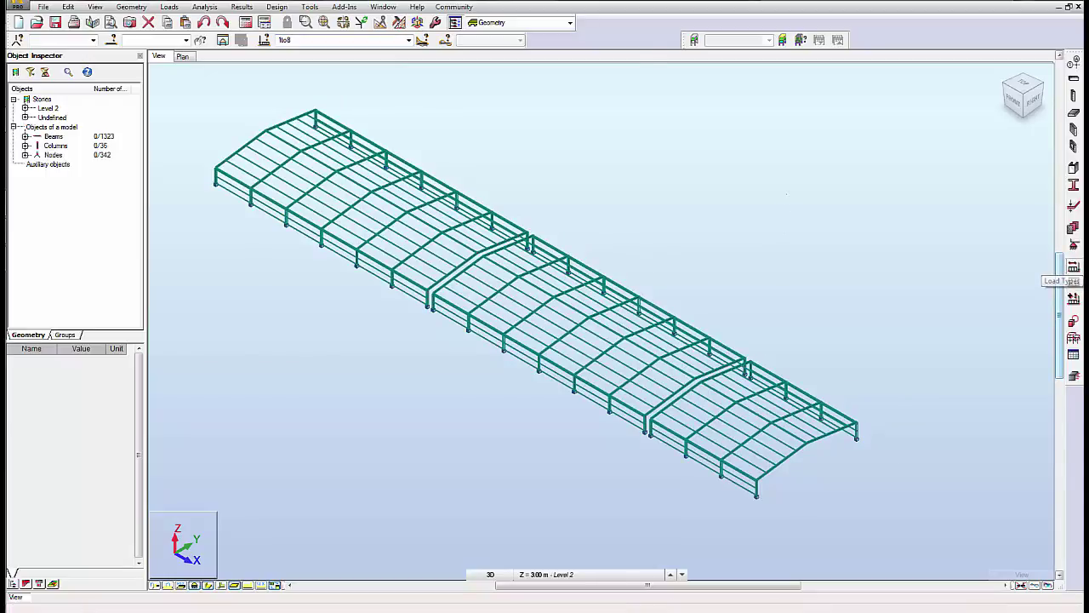
click(1072, 269)
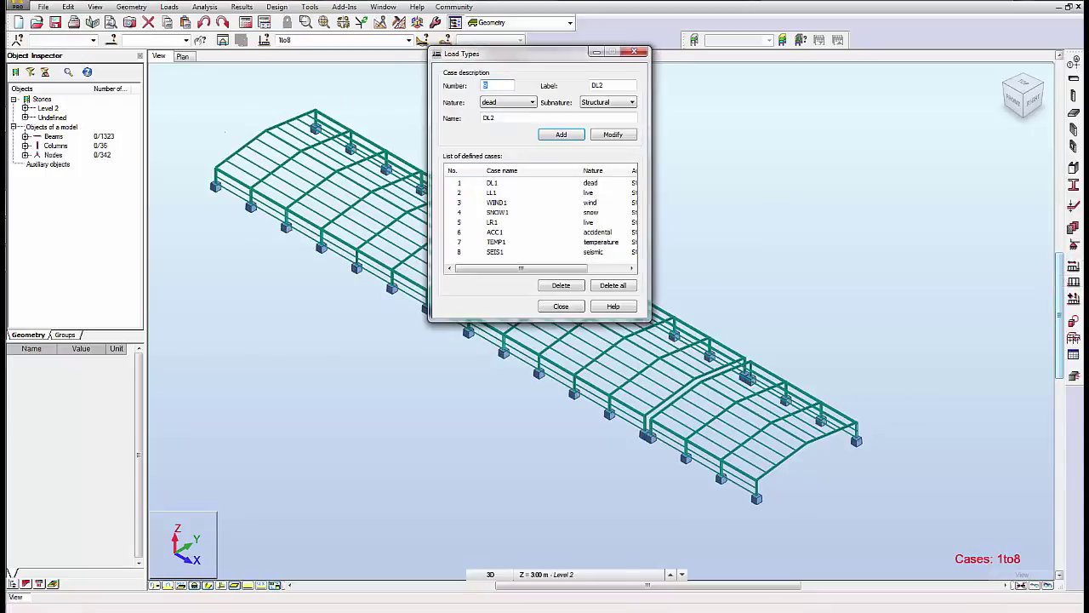
mouse_move(520, 268)
mouse_down()
mouse_move(555, 268)
mouse_move(521, 268)
mouse_up()
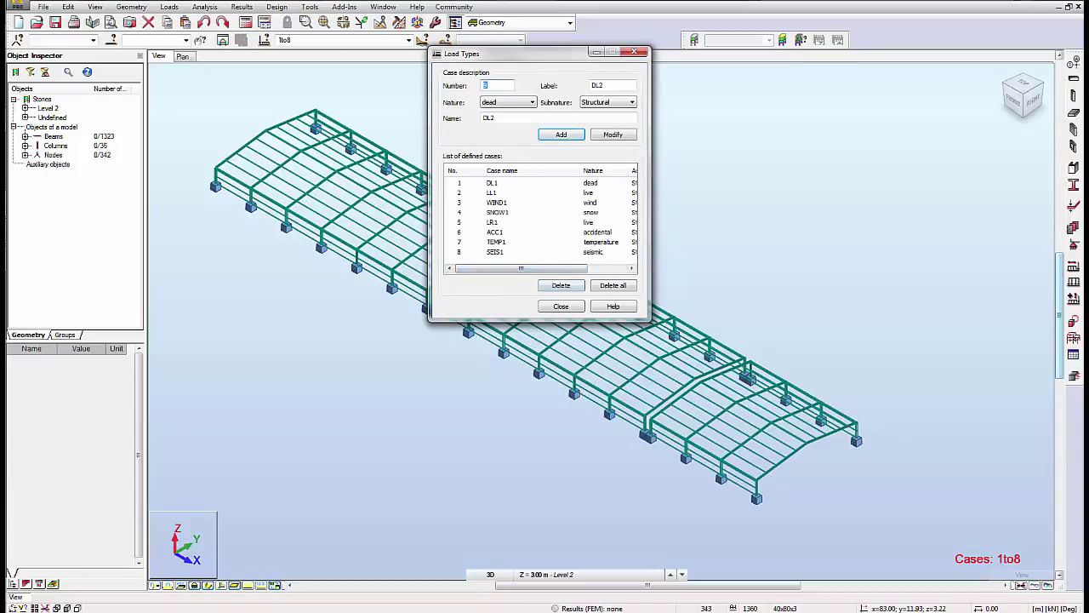
click(560, 306)
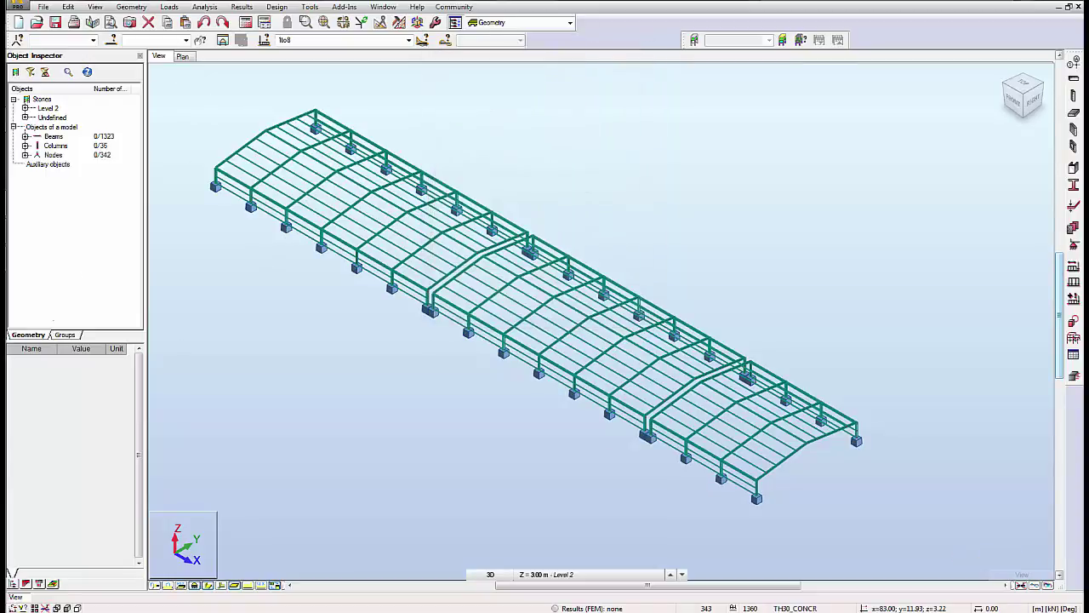
mouse_move(536, 298)
shift+middle_down()
mouse_move(510, 289)
mouse_move(511, 323)
mouse_move(545, 256)
mouse_move(519, 298)
mouse_move(574, 289)
shift+middle_up()
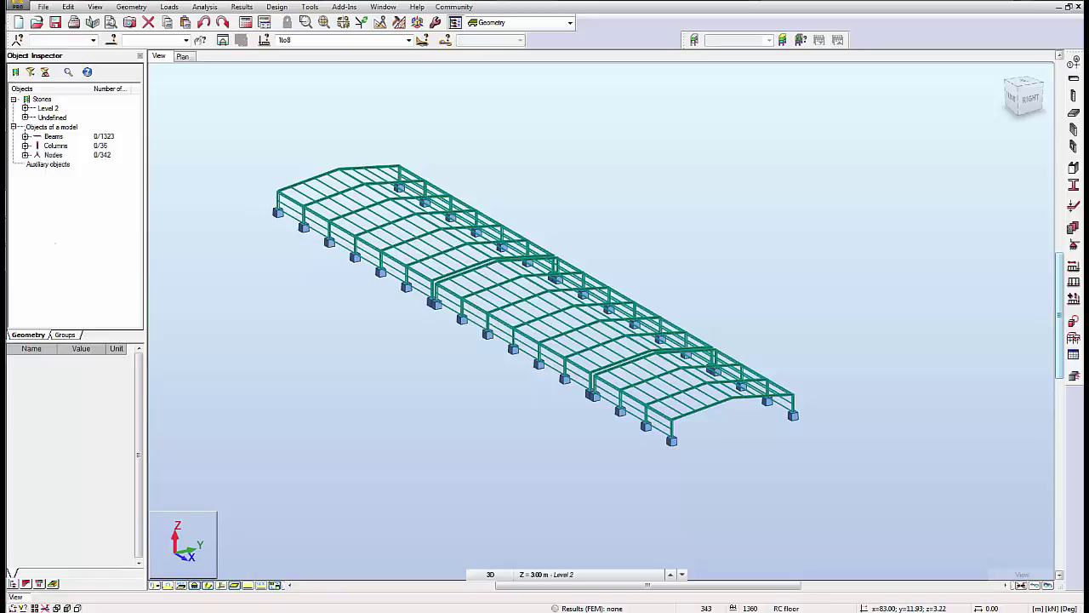